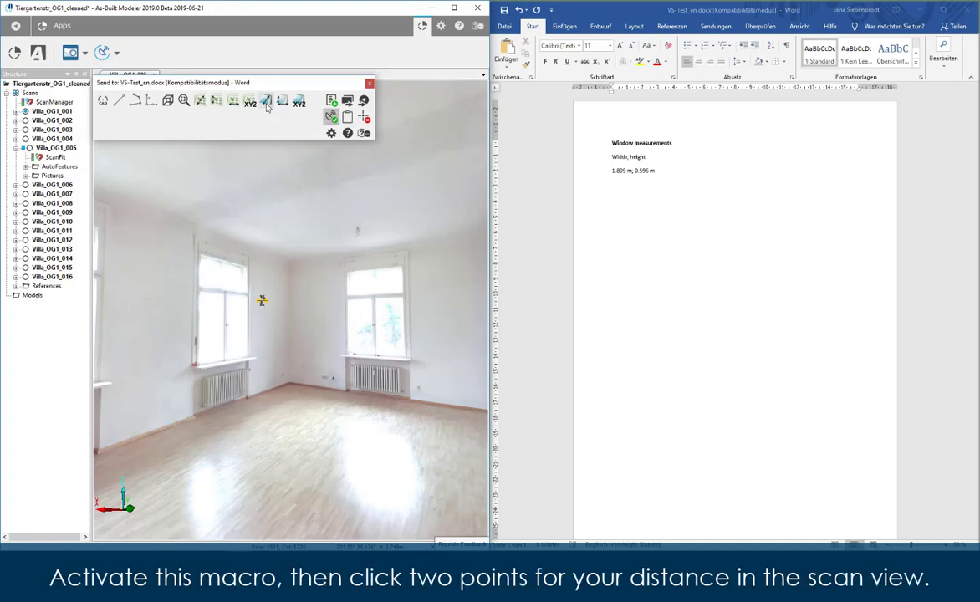
- Send the distance between the two upper frame corners of the room's left-hand window to the text document
{"action": "left_click", "coordinate": [266, 105]}
{"action": "left_click", "coordinate": [191, 231]}
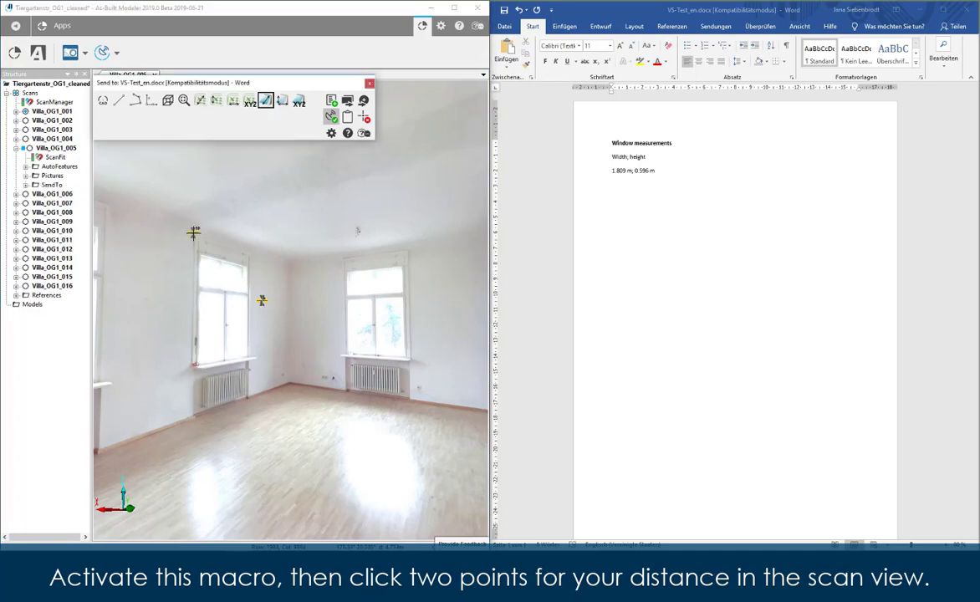
{"action": "left_click", "coordinate": [250, 251]}
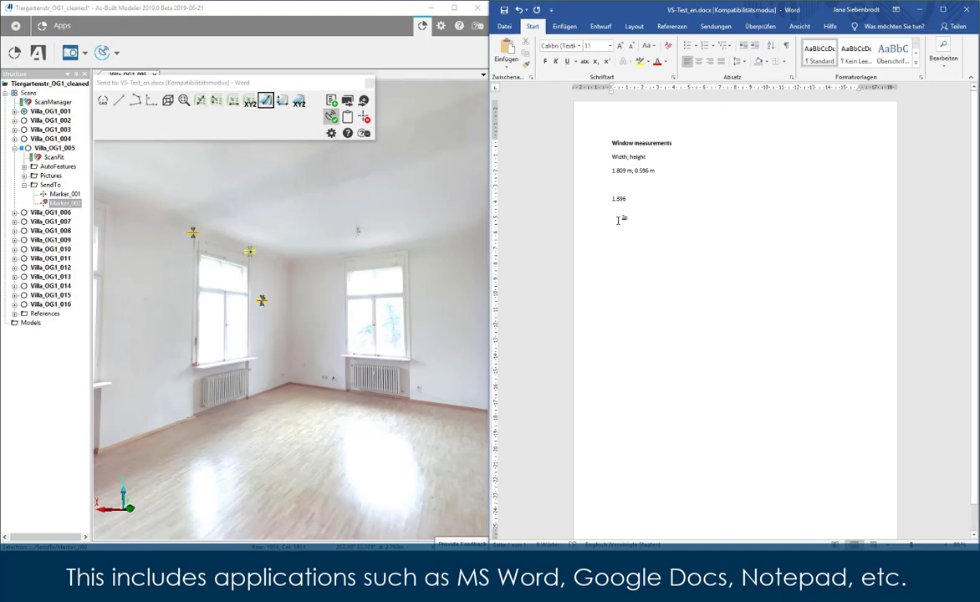
- Configure SendTo to output millimetres with a precision of 0.1 and a comma as decimal separator
{"action": "left_click", "coordinate": [332, 134]}
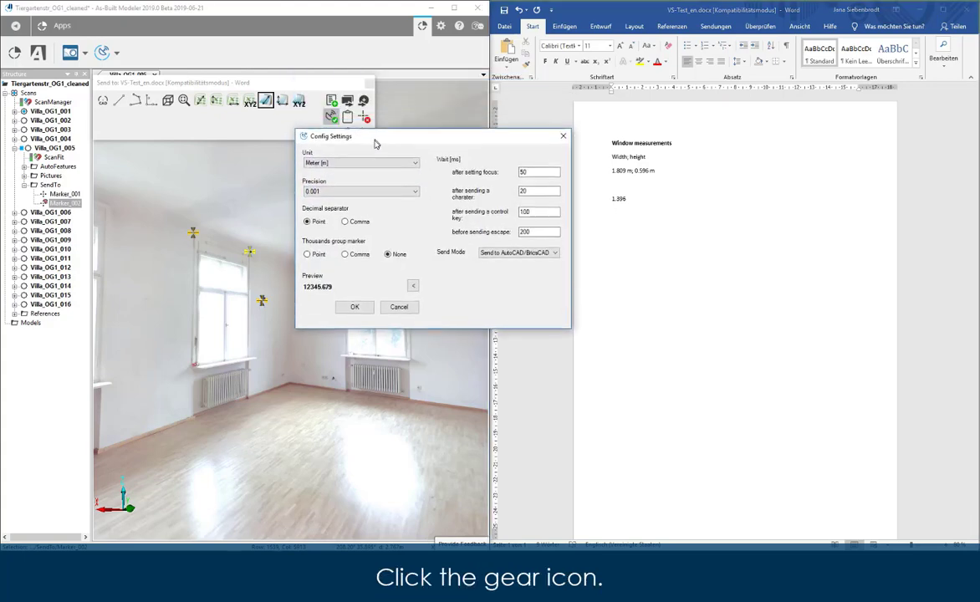
{"action": "left_click", "coordinate": [373, 164]}
{"action": "left_click", "coordinate": [414, 165]}
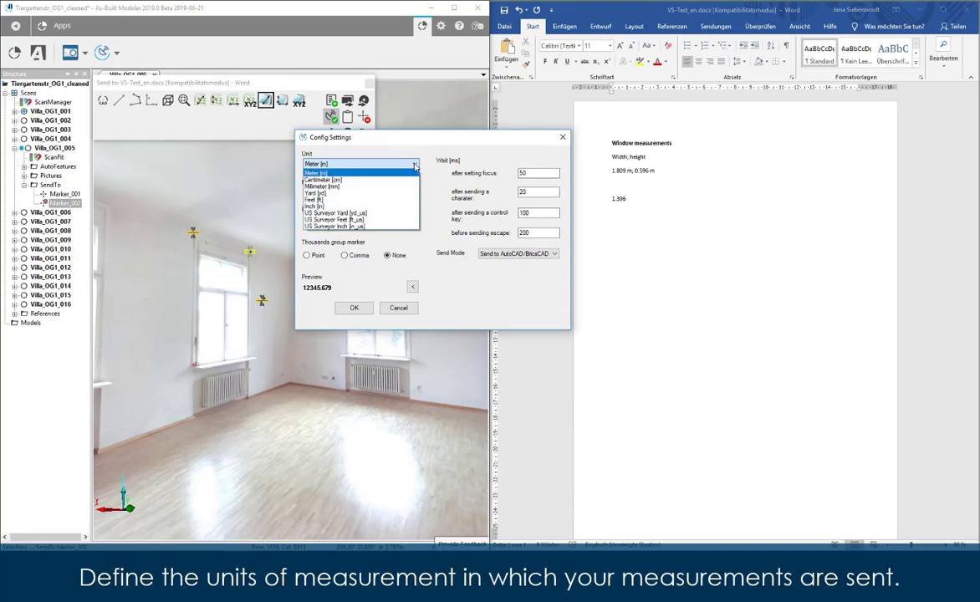
{"action": "left_click", "coordinate": [342, 186]}
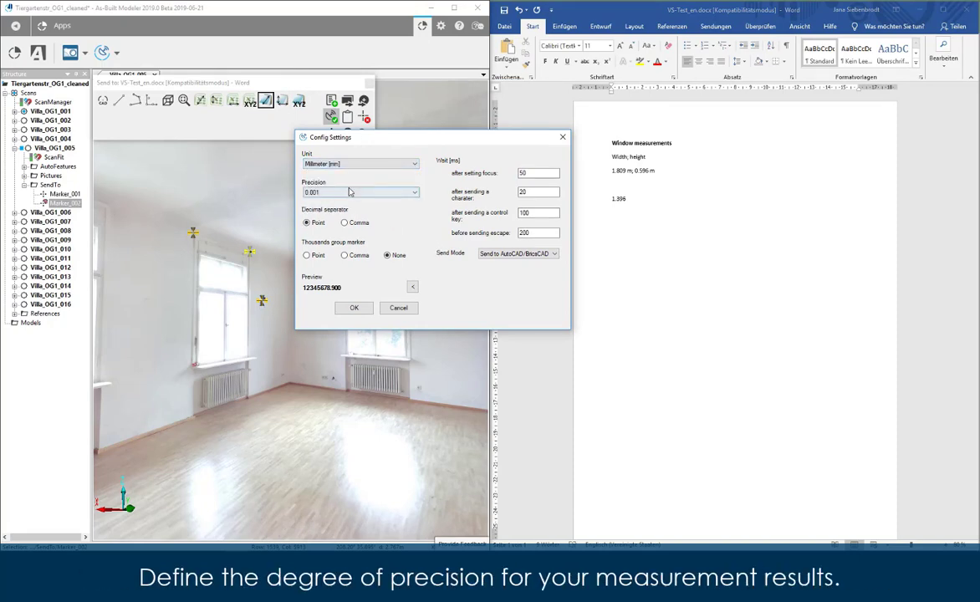
{"action": "left_click", "coordinate": [413, 193]}
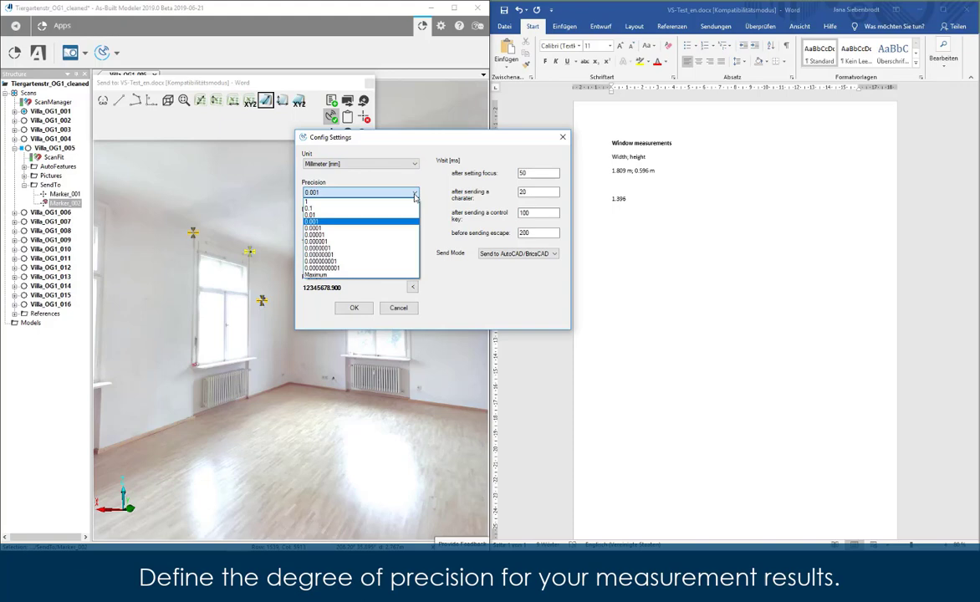
{"action": "left_click", "coordinate": [362, 208]}
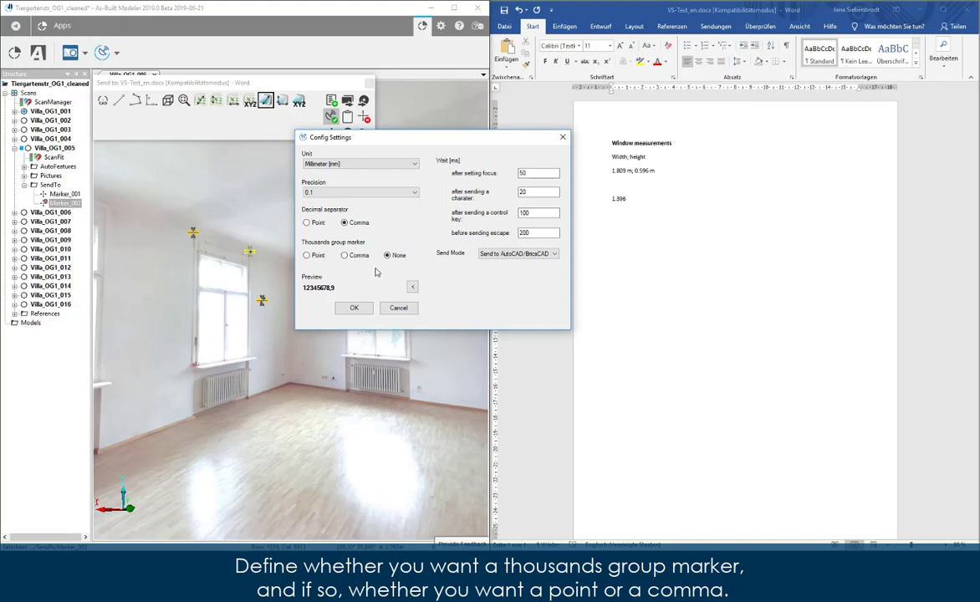
{"action": "left_click", "coordinate": [349, 307]}
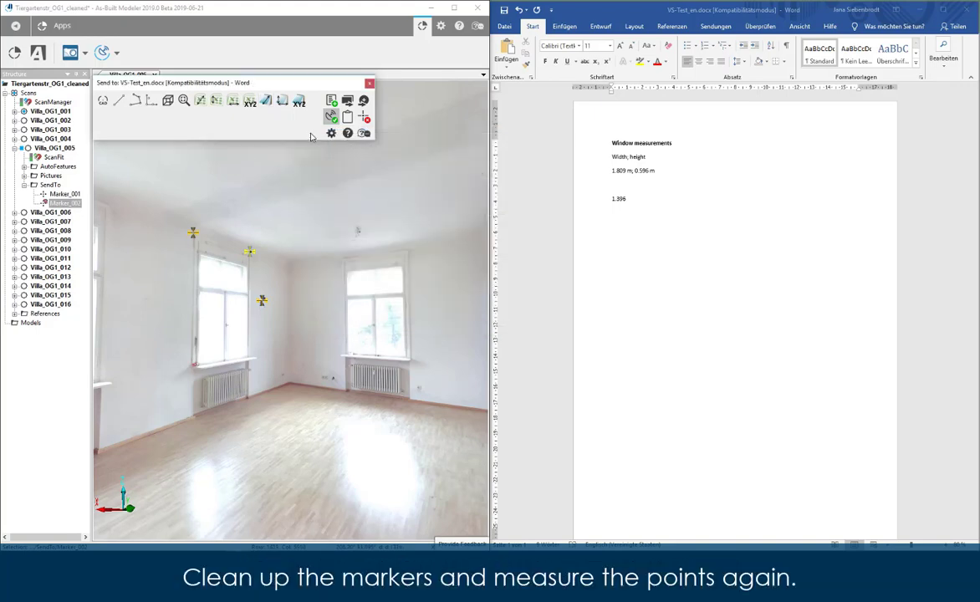
- Delete the markers and send the distance across the left-hand window's upper frame corners to the text document again
{"action": "left_click", "coordinate": [365, 119]}
{"action": "left_click", "coordinate": [266, 101]}
{"action": "left_click", "coordinate": [194, 234]}
{"action": "left_click", "coordinate": [251, 252]}
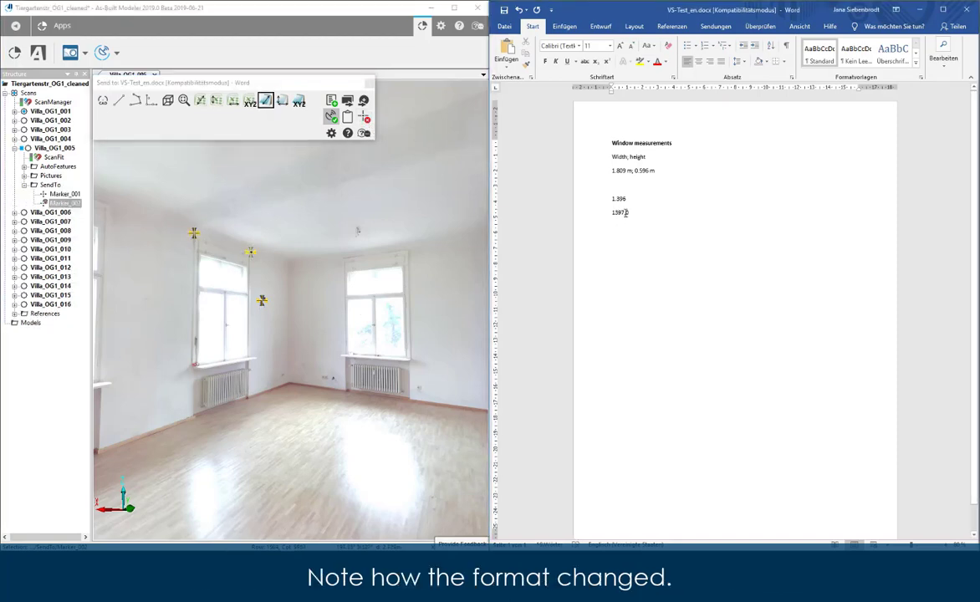
- Set the SendTo unit to Meter [m] and the precision to 0.001
{"action": "left_click", "coordinate": [331, 134]}
{"action": "left_click", "coordinate": [337, 165]}
{"action": "left_click", "coordinate": [337, 173]}
{"action": "left_click", "coordinate": [332, 194]}
{"action": "left_click", "coordinate": [329, 227]}
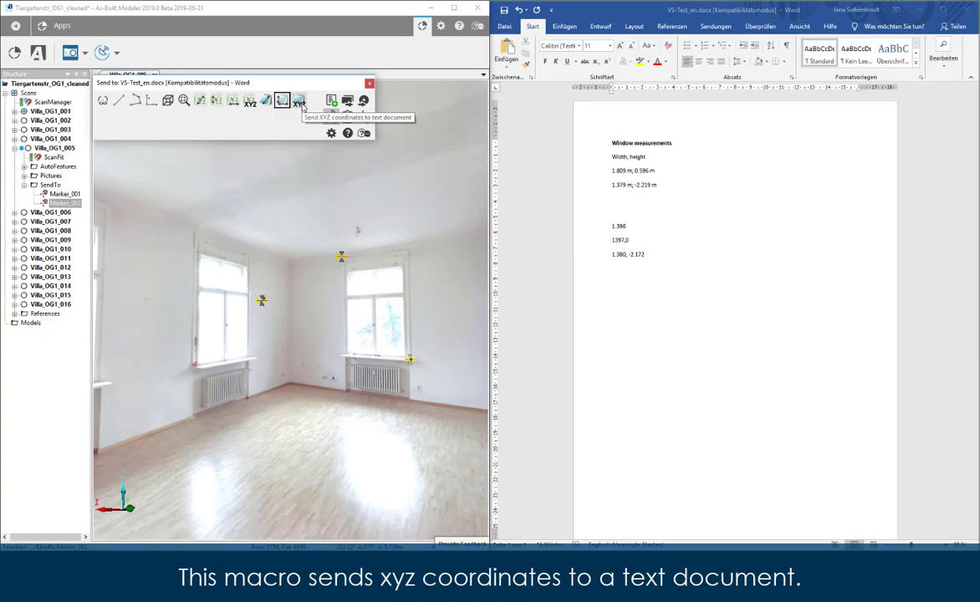
- Send the XYZ coordinates of the wall socket near the room corner to the text document and put them on their own line
{"action": "left_click", "coordinate": [300, 102]}
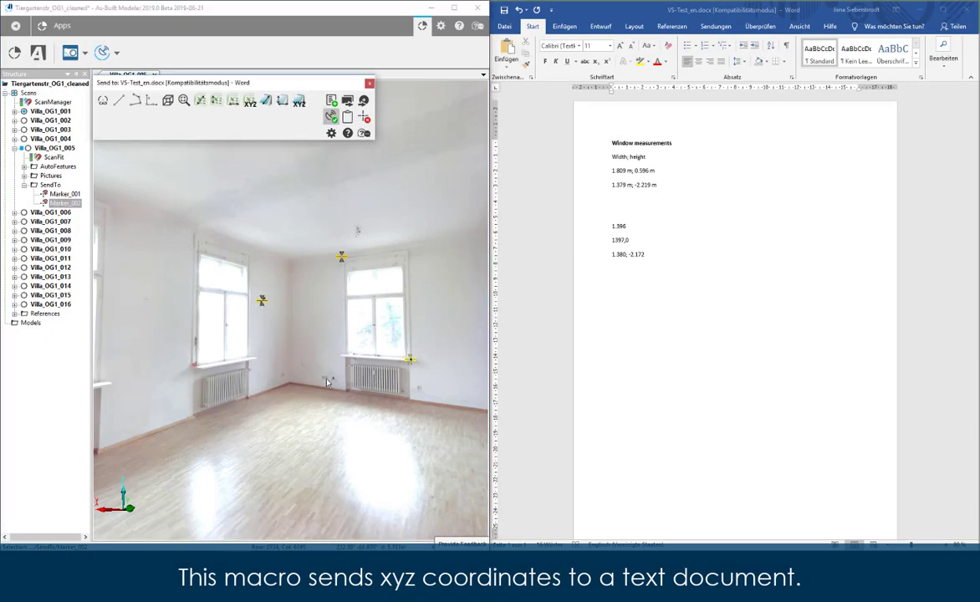
{"action": "scroll", "coordinate": [329, 383], "scroll_direction": "up", "scroll_amount": 5}
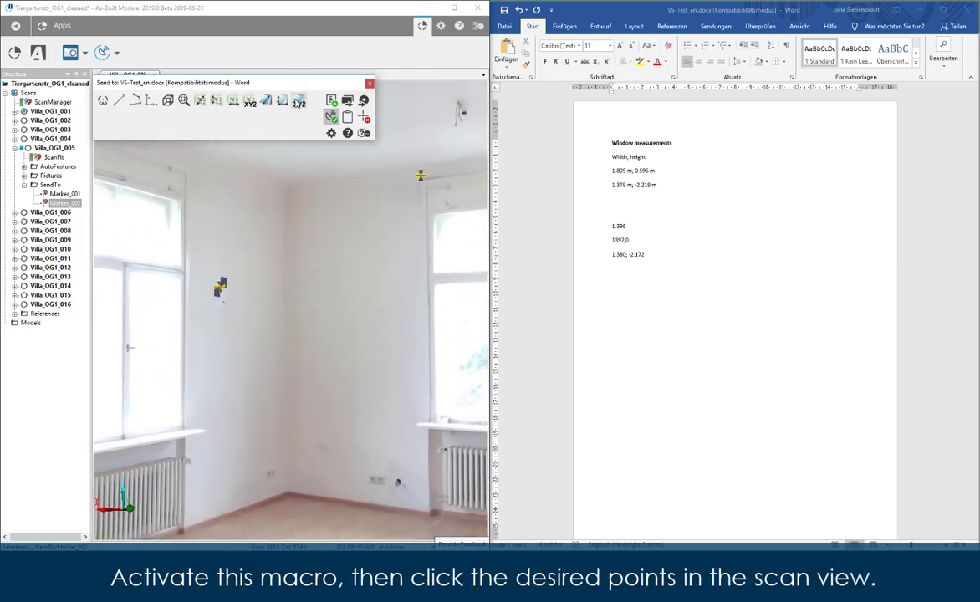
{"action": "left_click", "coordinate": [372, 478]}
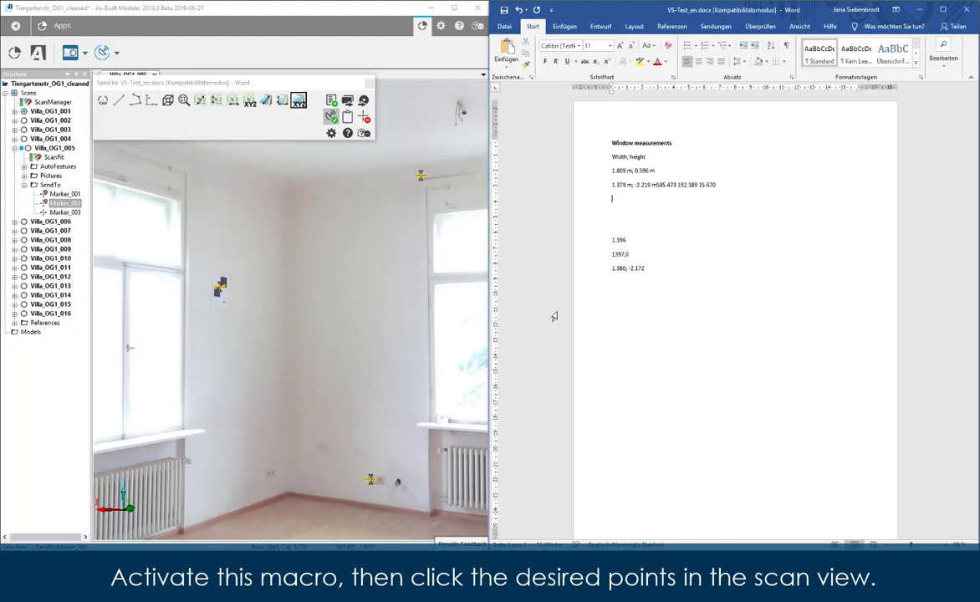
{"action": "left_click", "coordinate": [657, 185]}
{"action": "key", "text": "Return"}
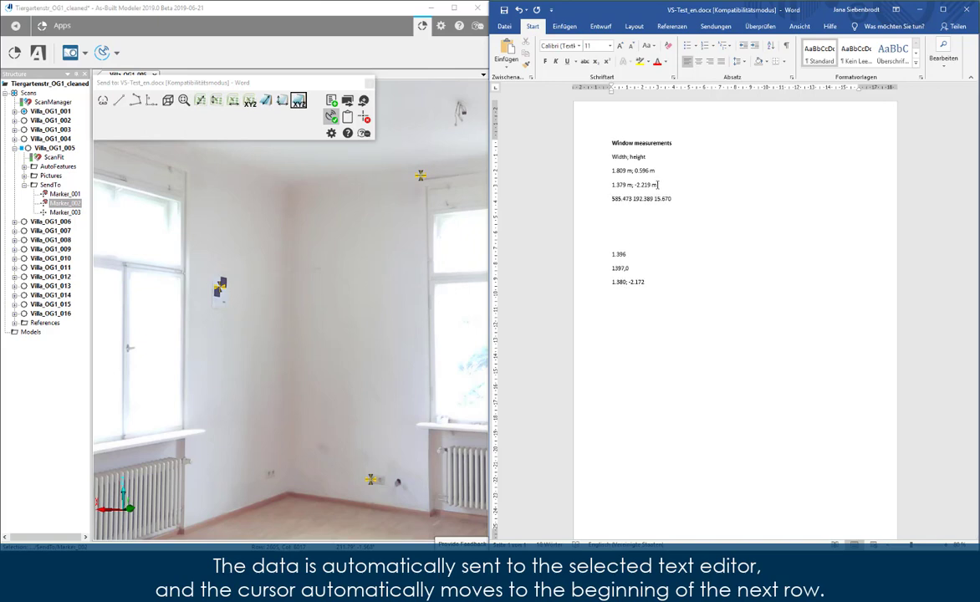
- Send the horizontal and vertical distances of the room's right-hand window to the text document, using diagonally opposite frame corners
{"action": "left_click", "coordinate": [295, 83]}
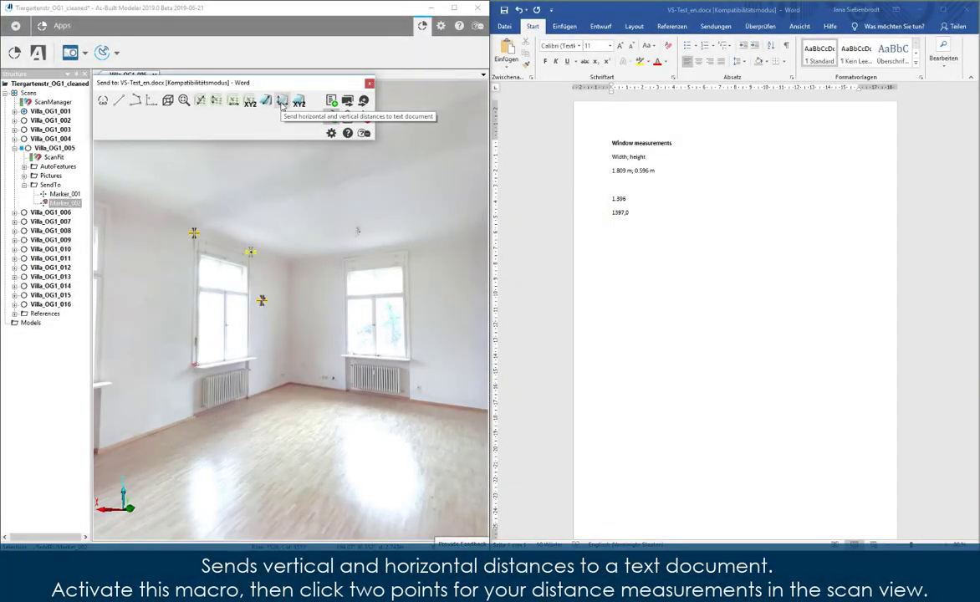
{"action": "left_click", "coordinate": [282, 101]}
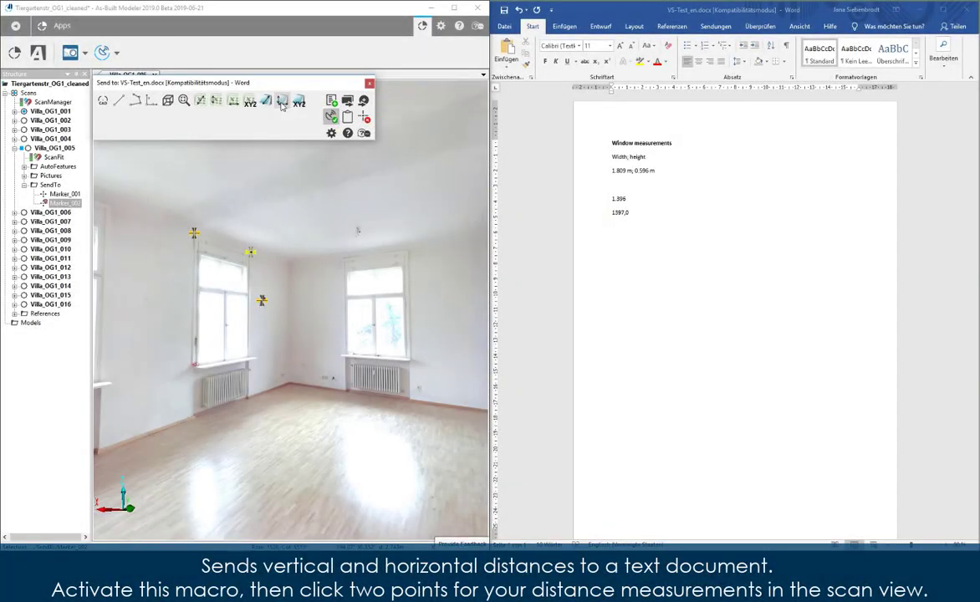
{"action": "left_click", "coordinate": [282, 101]}
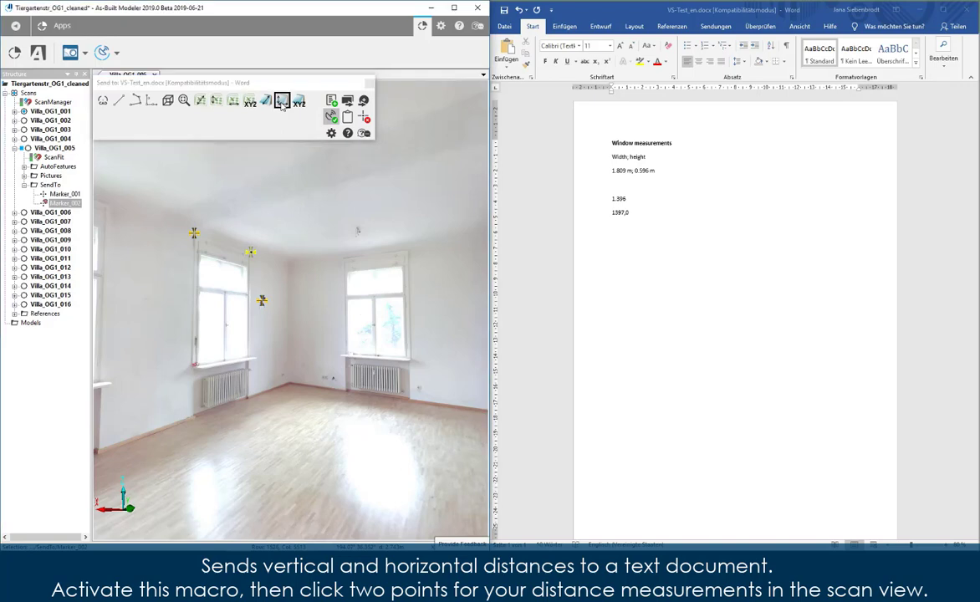
{"action": "left_click", "coordinate": [343, 257]}
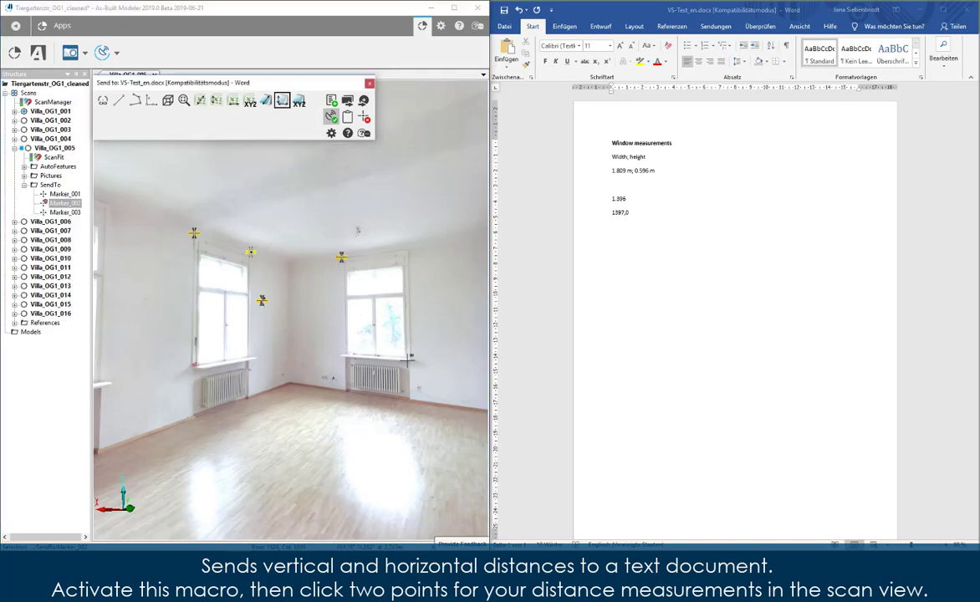
{"action": "left_click", "coordinate": [410, 356]}
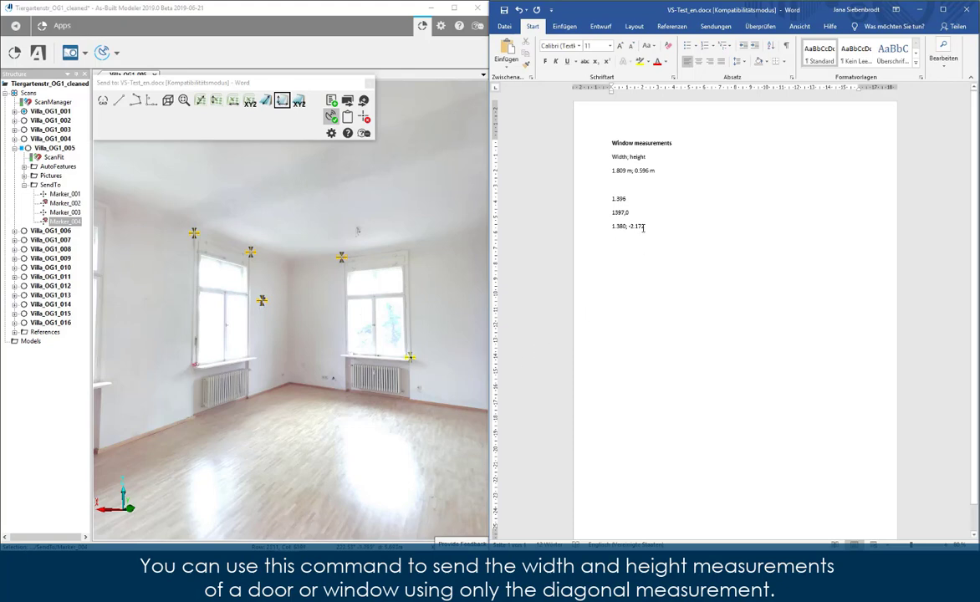
- Start a new line below the first width and height entry in the text document
{"action": "key", "text": "Return"}
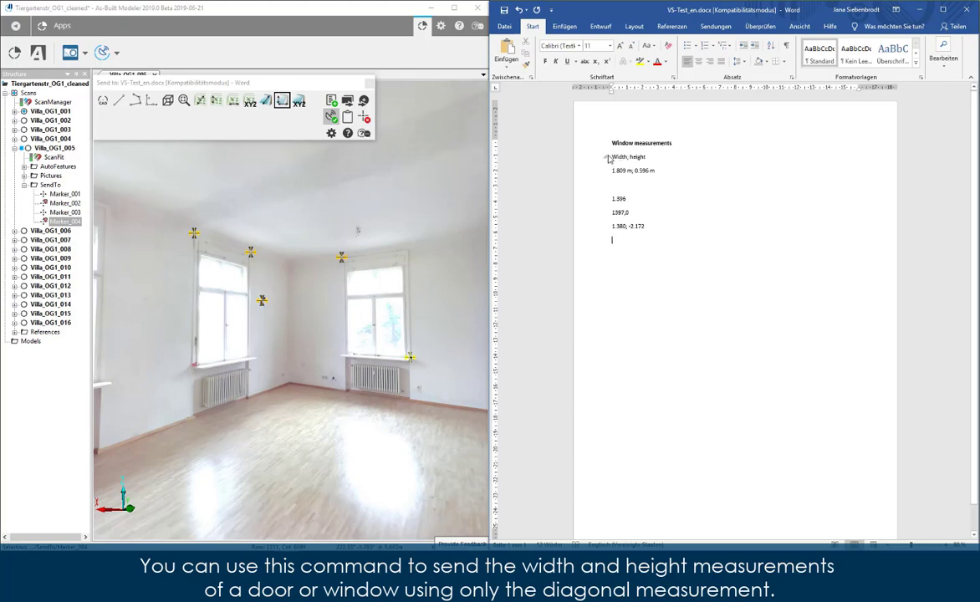
{"action": "left_click", "coordinate": [657, 170]}
{"action": "key", "text": "Return"}
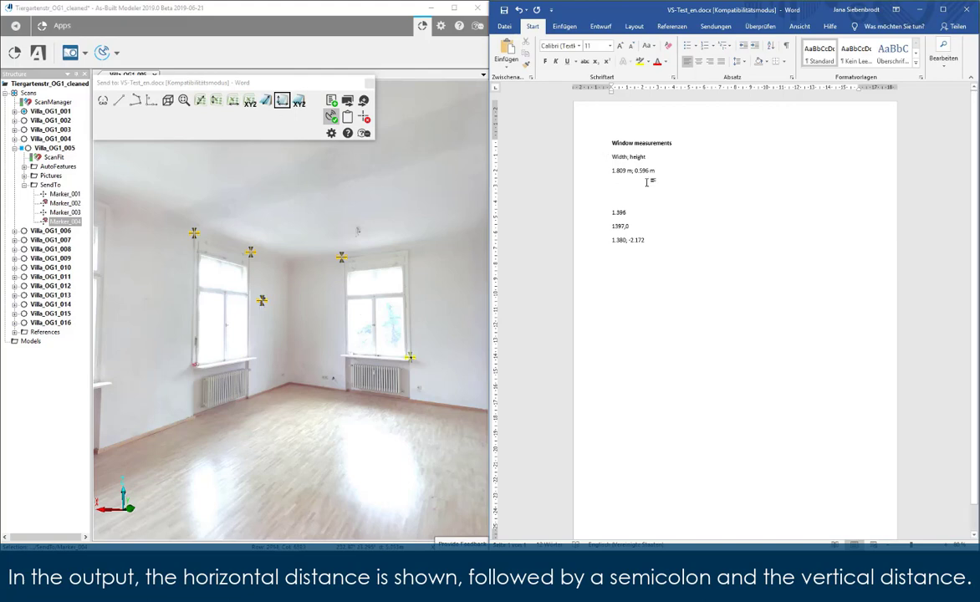
- Edit the Text_HorizontalVertical macro to add the text " m" after both the horizontal and the vertical value
{"action": "left_click", "coordinate": [282, 101]}
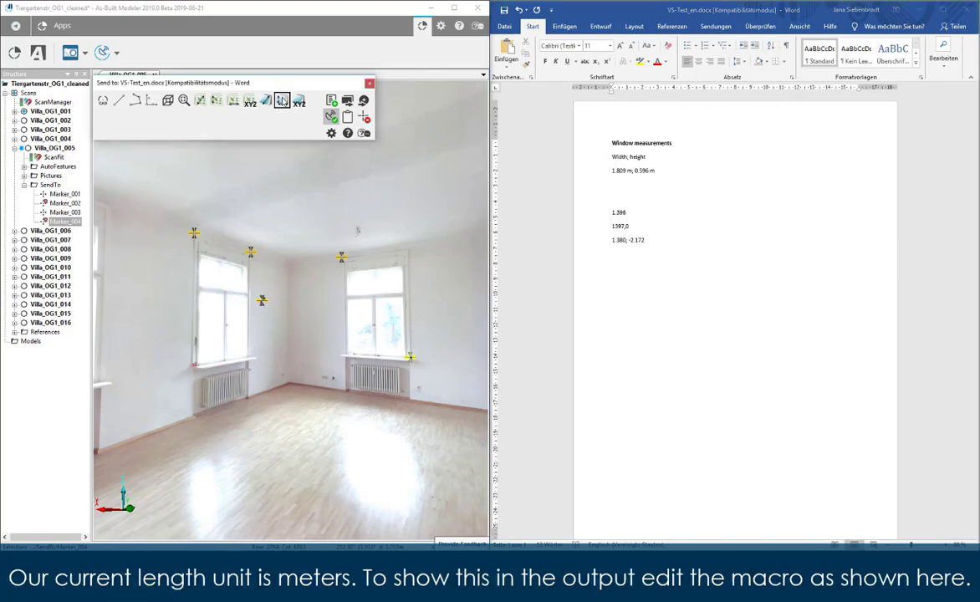
{"action": "left_click", "coordinate": [282, 101]}
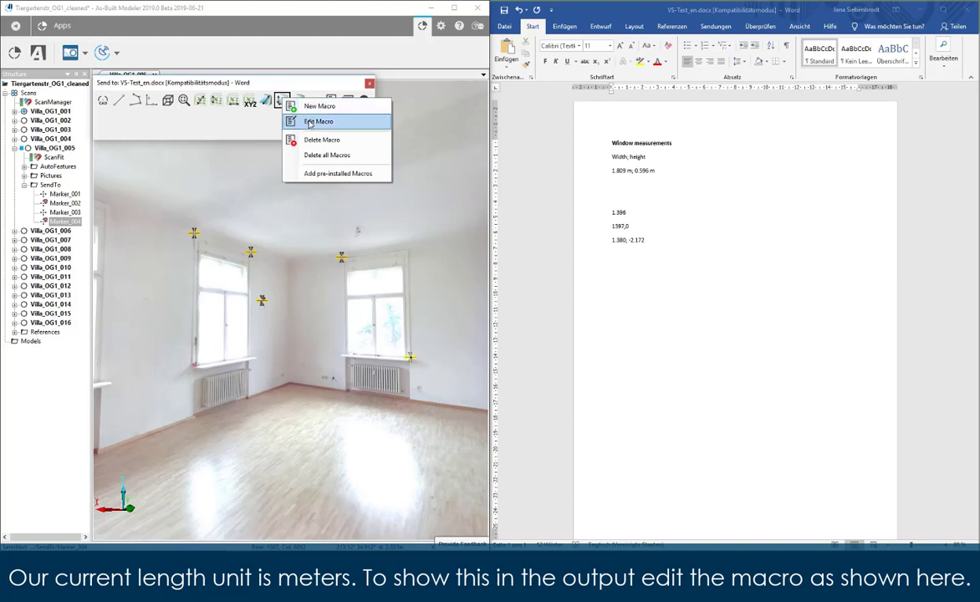
{"action": "left_click", "coordinate": [318, 122]}
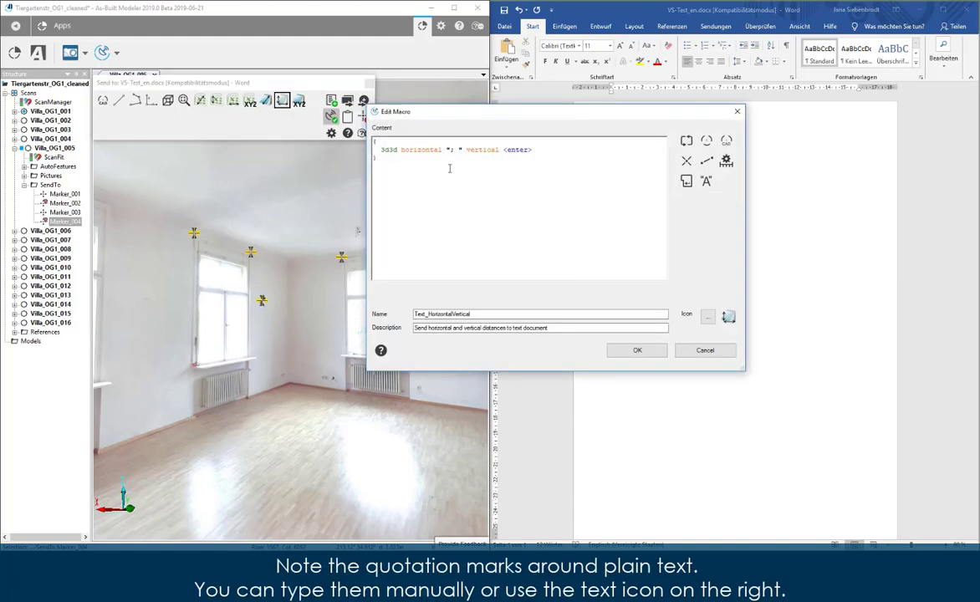
{"action": "type", "text": "m"}
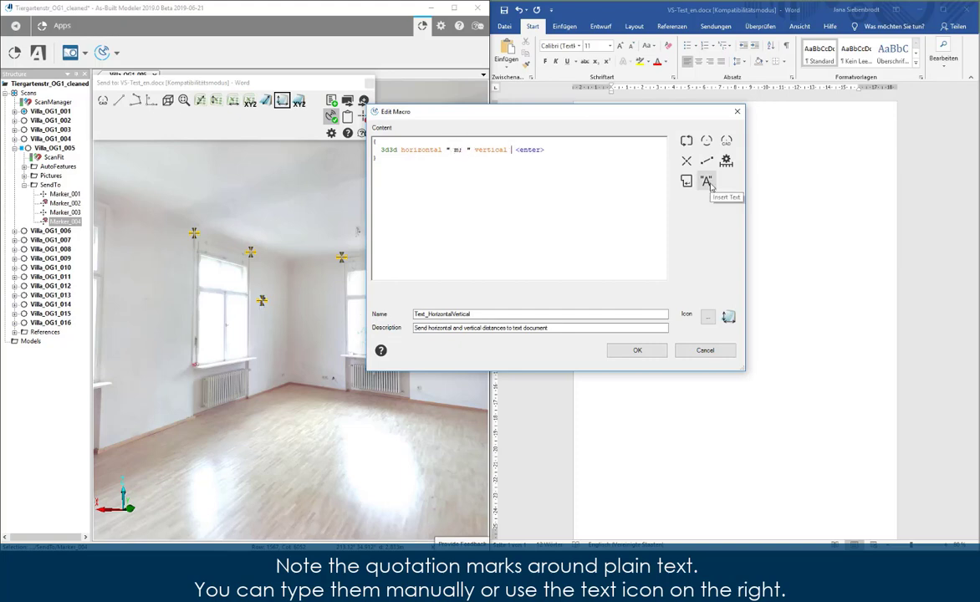
{"action": "left_click", "coordinate": [707, 181]}
{"action": "type", "text": "m"}
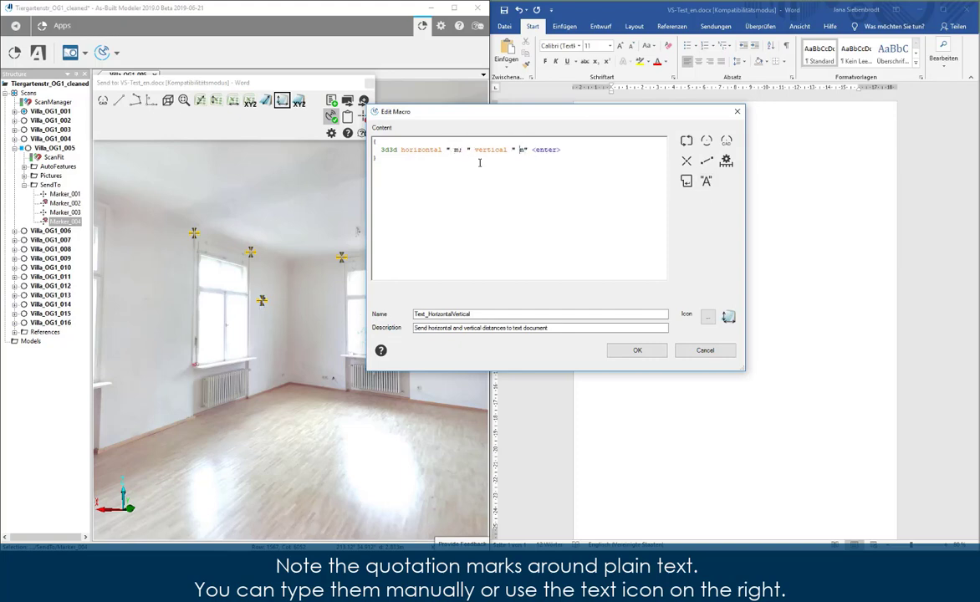
{"action": "left_click", "coordinate": [637, 351]}
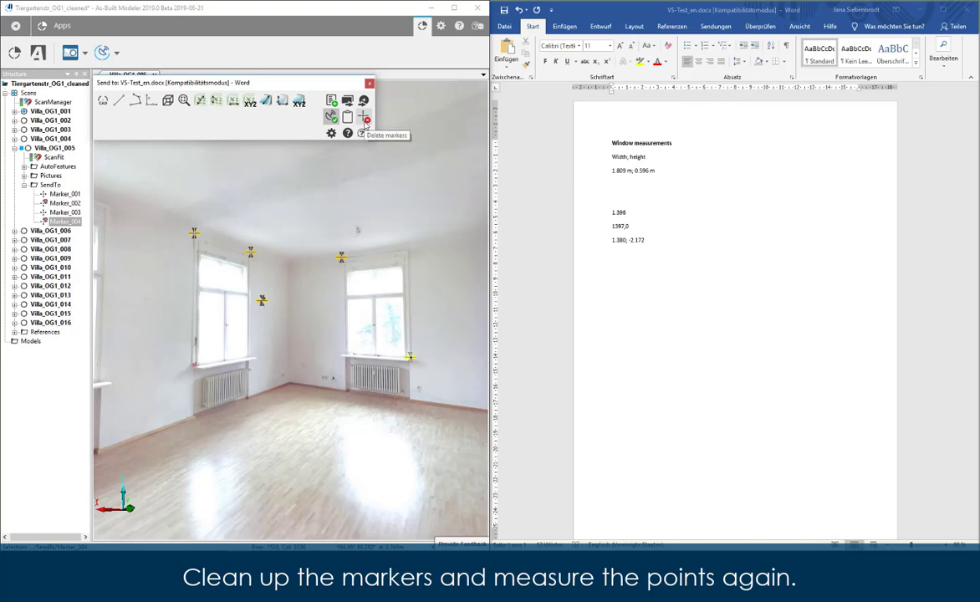
- Delete the markers and send the right-hand window's diagonal as horizontal and vertical distances with the edited macro
{"action": "left_click", "coordinate": [366, 124]}
{"action": "left_click", "coordinate": [281, 100]}
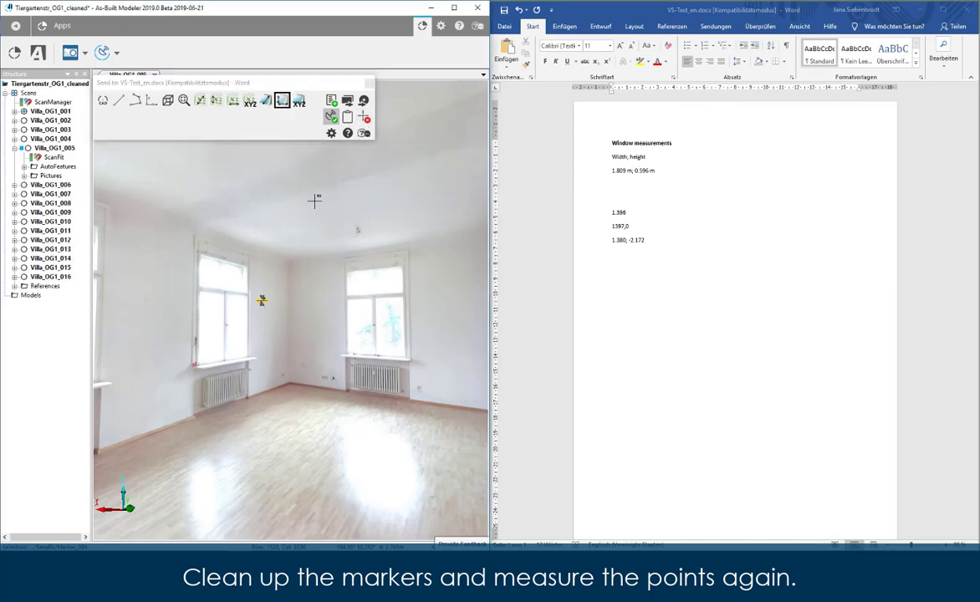
{"action": "left_click", "coordinate": [341, 255]}
{"action": "left_click", "coordinate": [410, 358]}
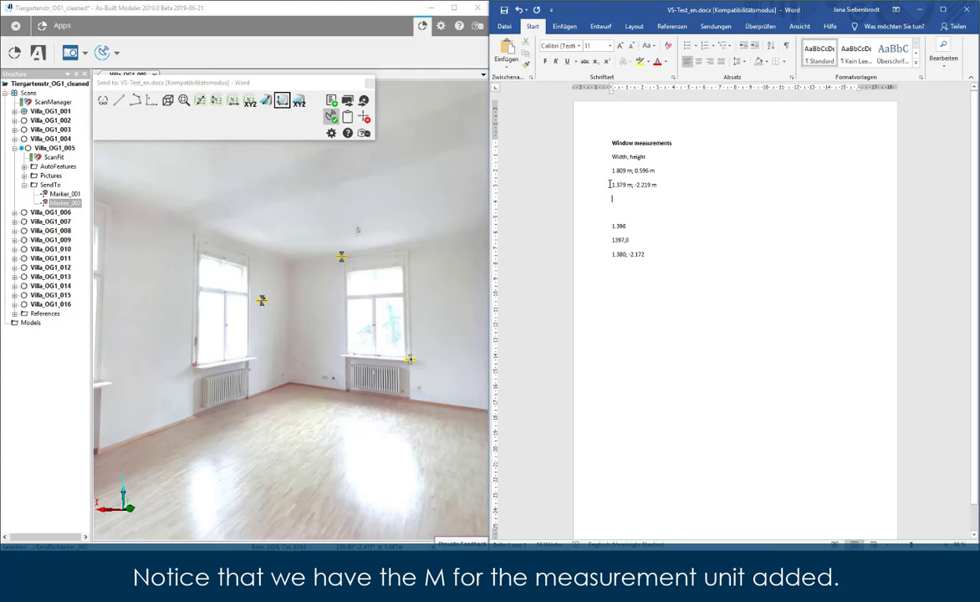
{"action": "left_click_drag", "start_coordinate": [613, 185], "coordinate": [656, 187]}
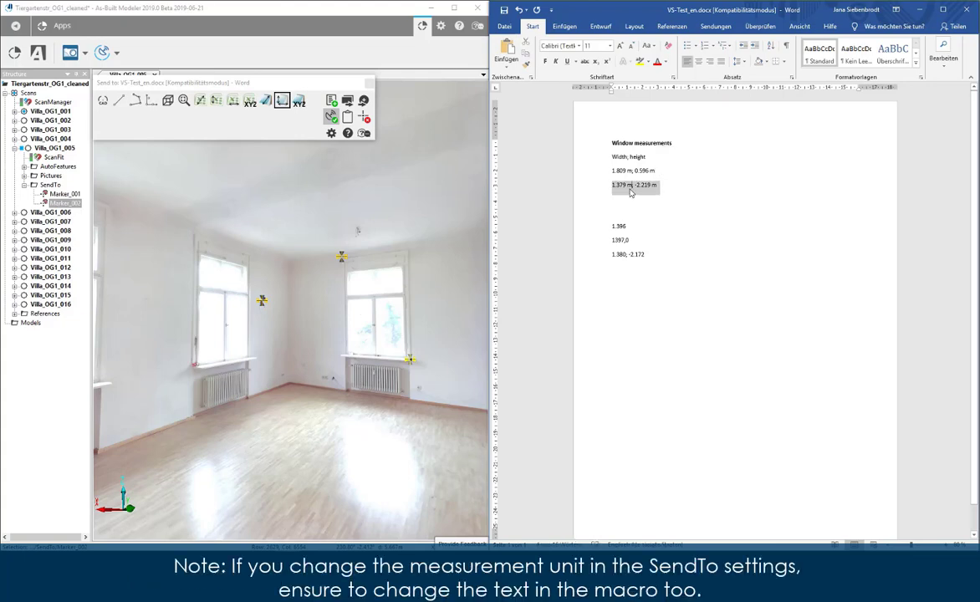
{"action": "left_click", "coordinate": [628, 185]}
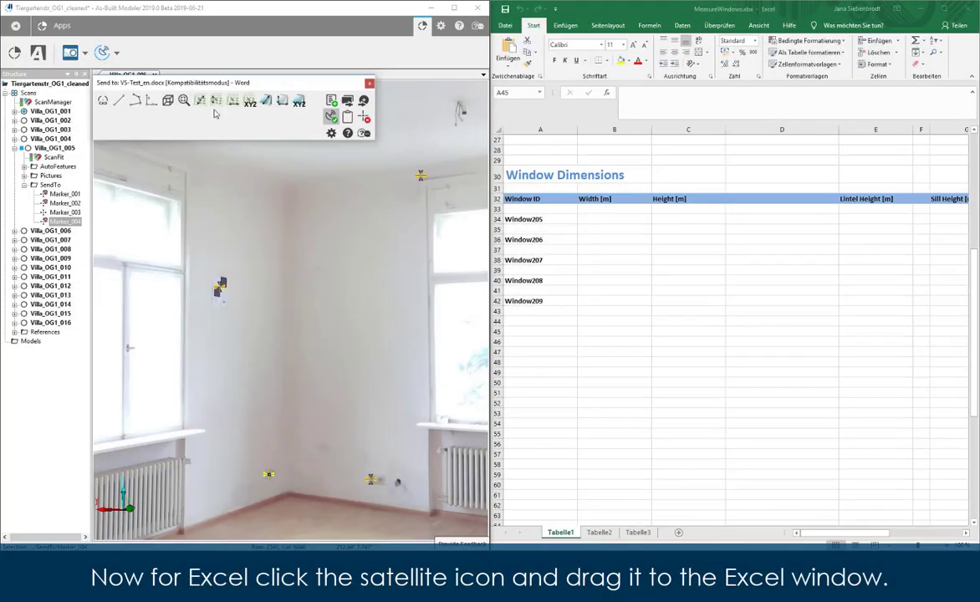
- Select the Width cell of Window205 (B34) in the Excel workbook MeasureWindows.xlsx and make that workbook the SendTo target
{"action": "left_click", "coordinate": [598, 219]}
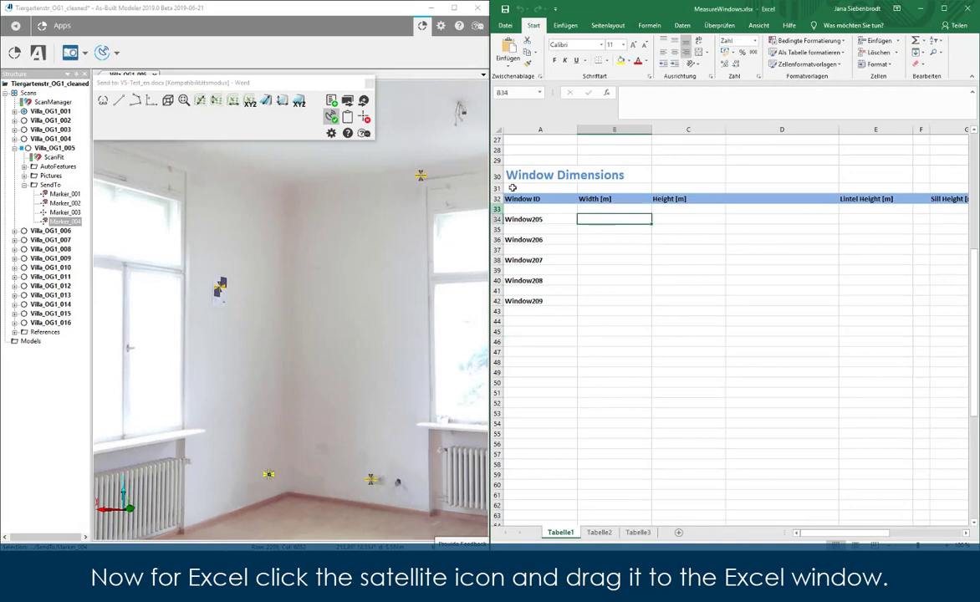
{"action": "left_click_drag", "start_coordinate": [330, 117], "coordinate": [640, 334]}
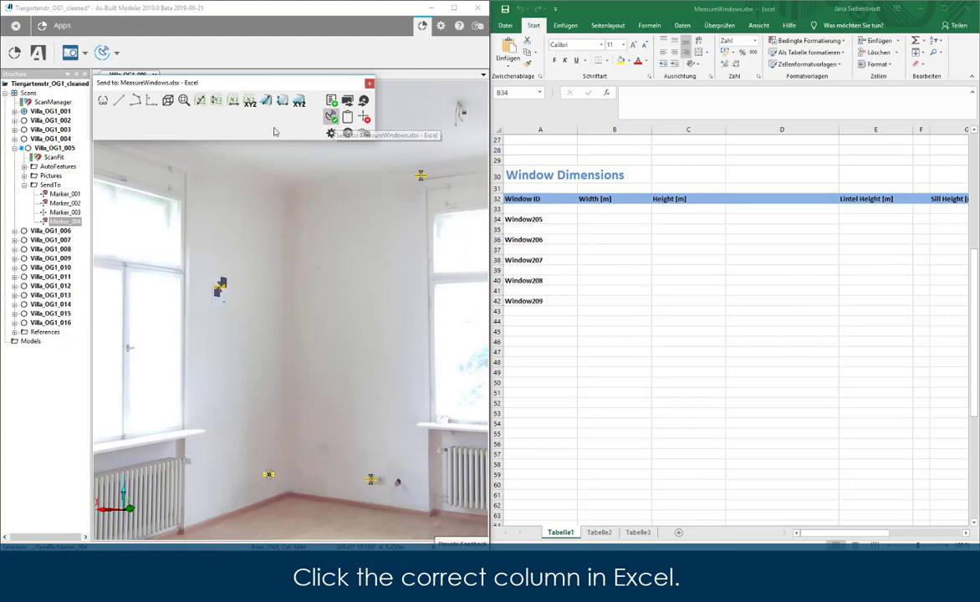
- Send the window's horizontal distance between its two side edges to the Window205 Width cell with the Excel horizontal distance macro
{"action": "left_click", "coordinate": [234, 101]}
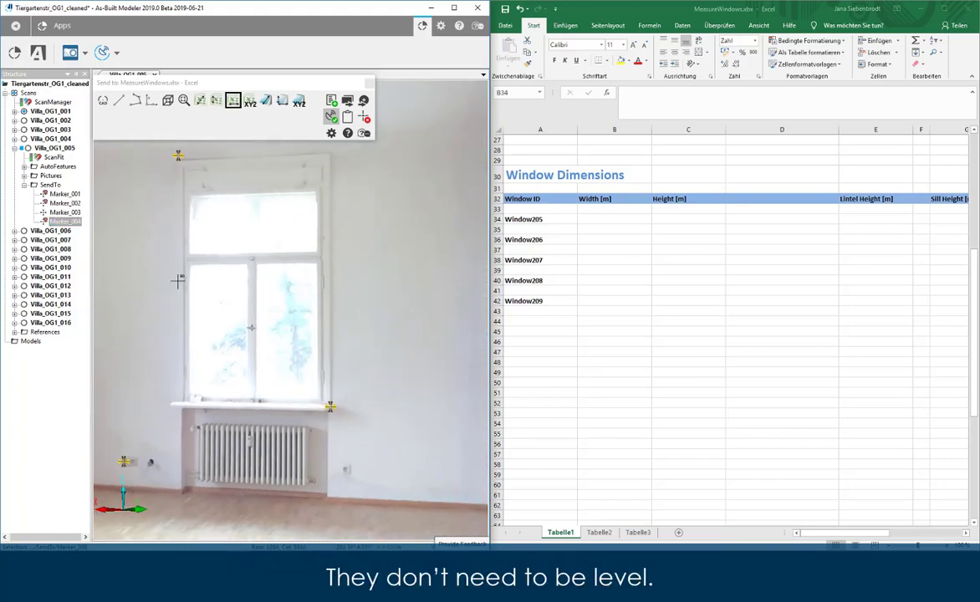
{"action": "left_click", "coordinate": [176, 280]}
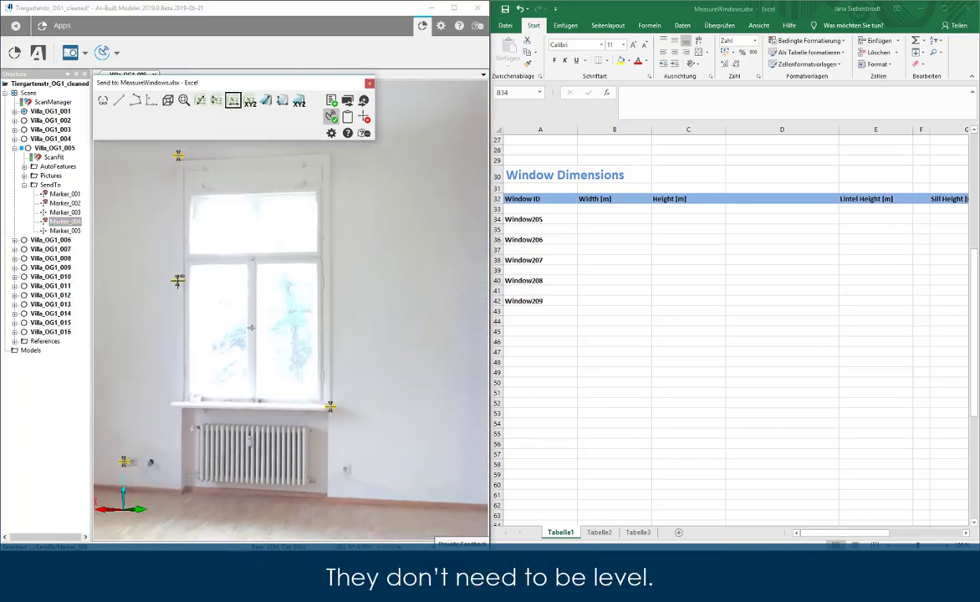
{"action": "left_click", "coordinate": [330, 255]}
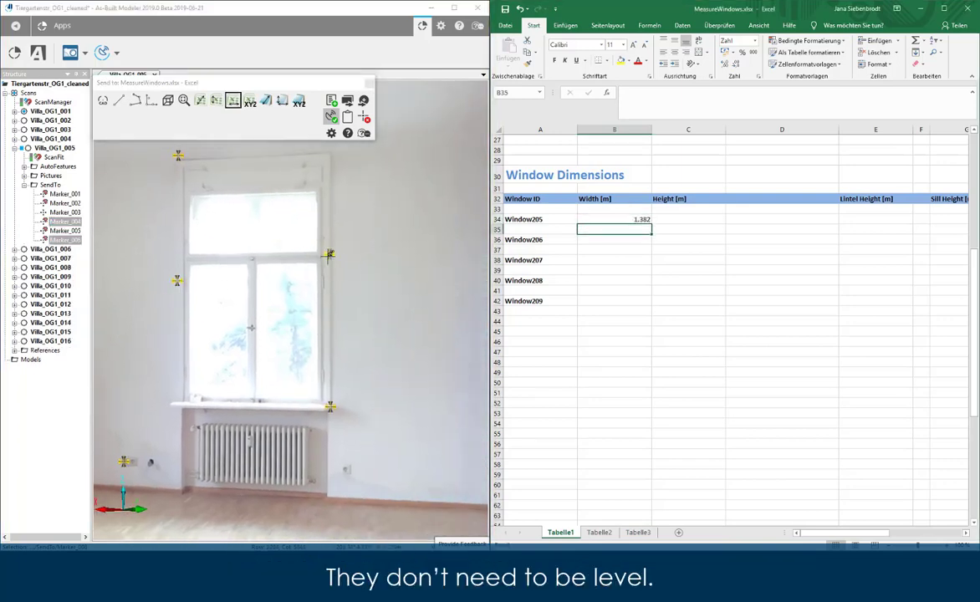
- Select the Window205 Height cell (C34) and send the window's vertical distance from its upper edge to the sill
{"action": "left_click", "coordinate": [690, 220]}
{"action": "left_click", "coordinate": [238, 86]}
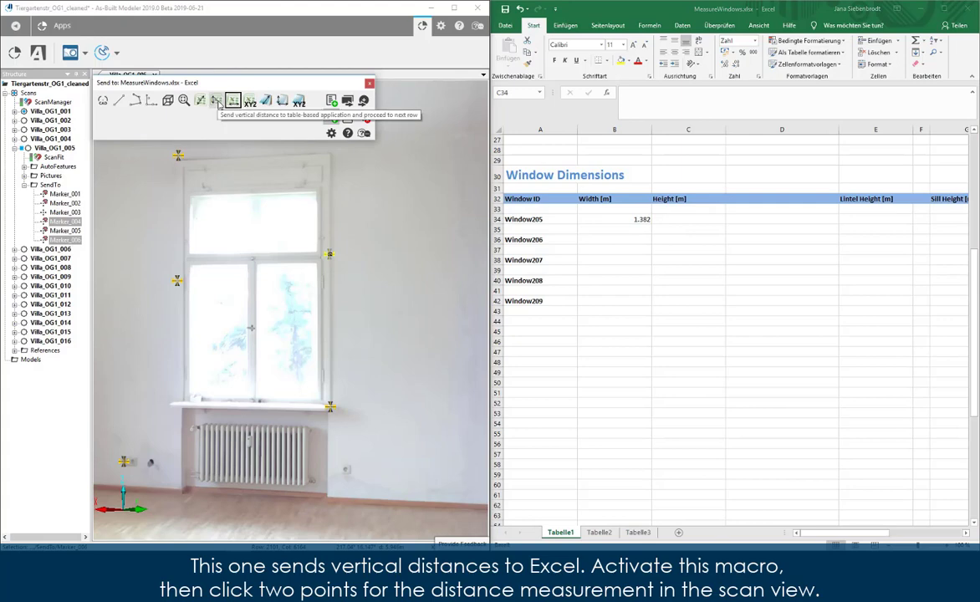
{"action": "left_click", "coordinate": [217, 101]}
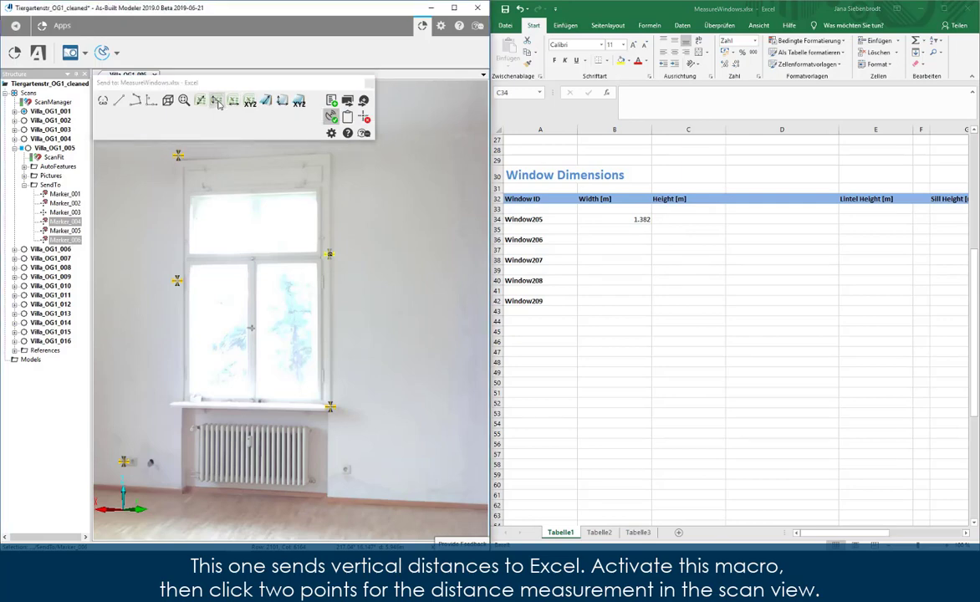
{"action": "left_click", "coordinate": [229, 157]}
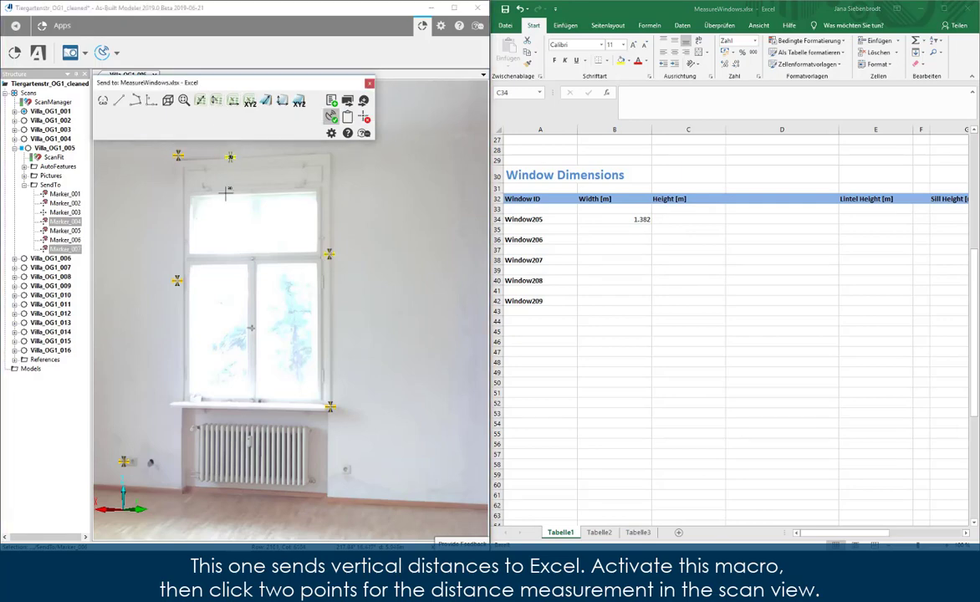
{"action": "left_click", "coordinate": [221, 406]}
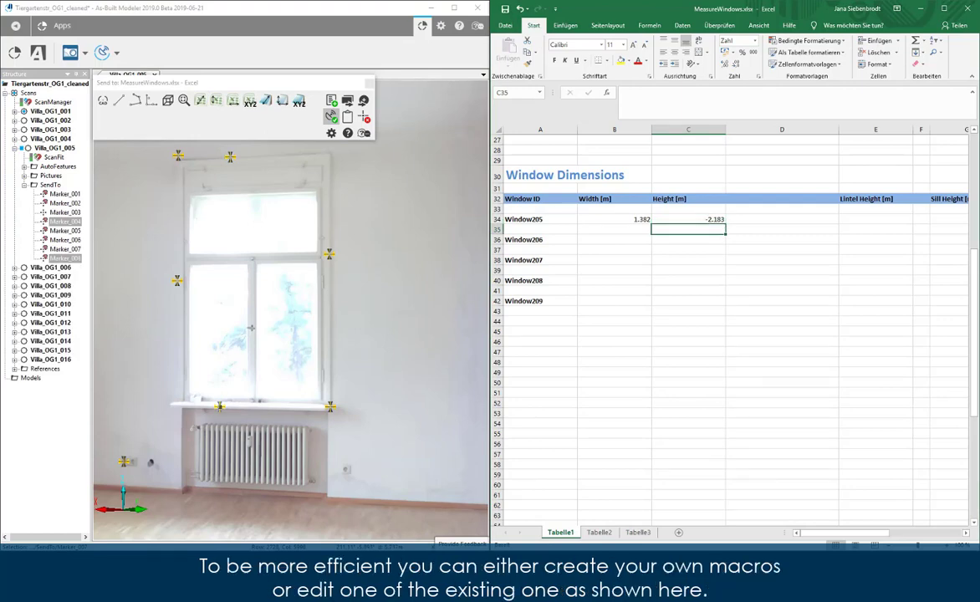
- Open the Excel_Vertical macro for editing and change both its name and its description to FormFill
{"action": "left_click", "coordinate": [711, 219]}
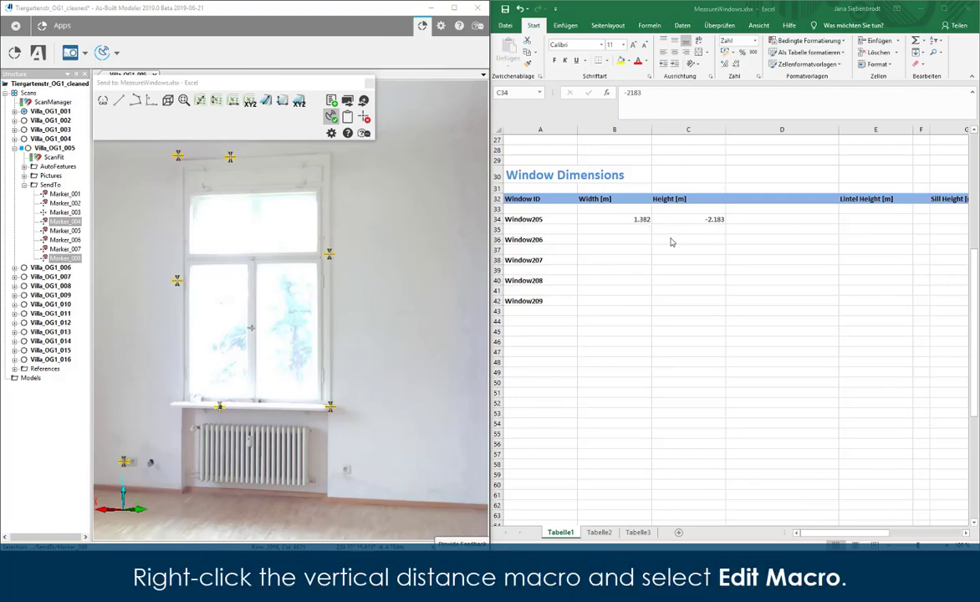
{"action": "right_click", "coordinate": [216, 102]}
{"action": "left_click", "coordinate": [238, 123]}
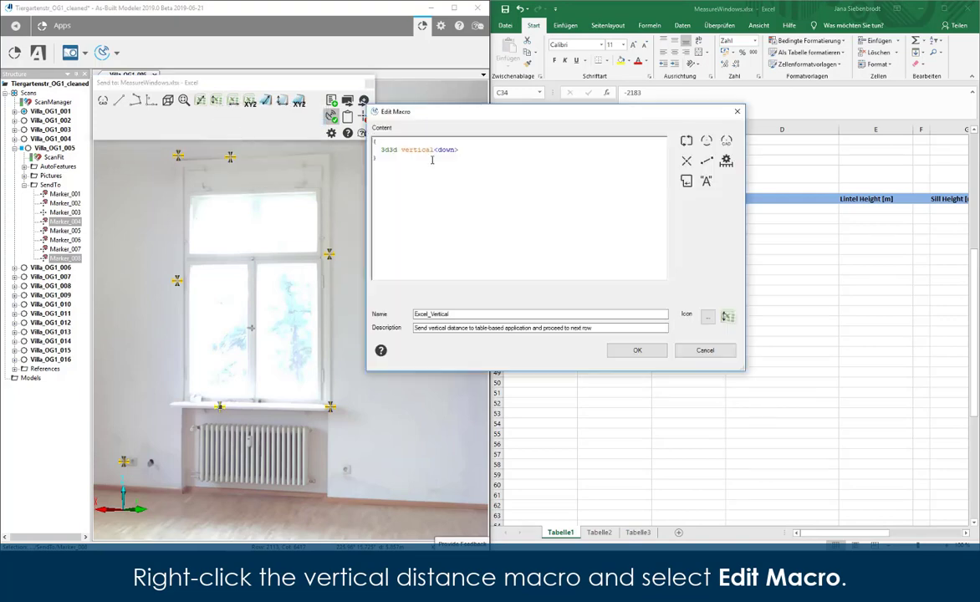
{"action": "left_click_drag", "start_coordinate": [456, 313], "coordinate": [374, 310]}
{"action": "type", "text": "Form"}
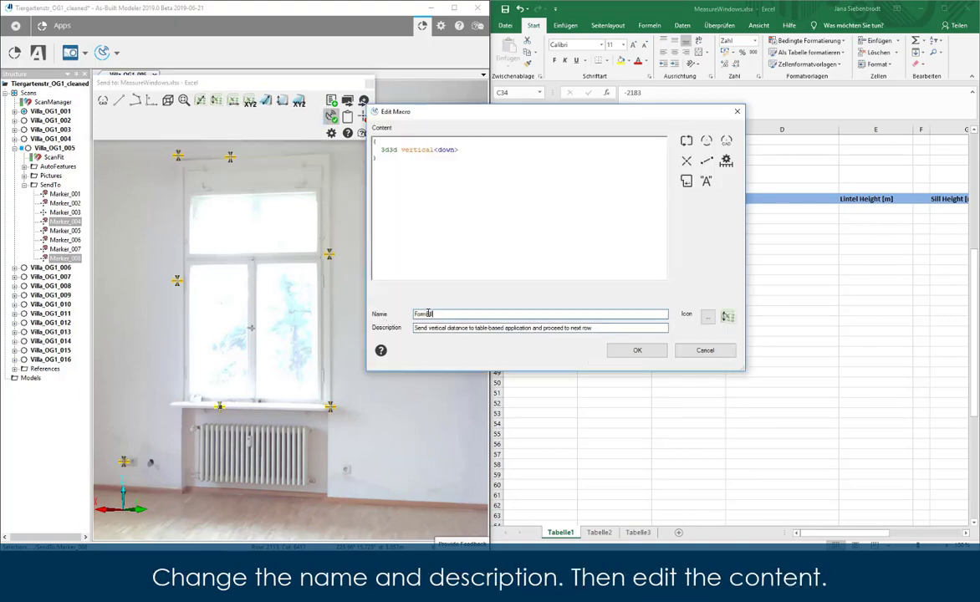
{"action": "key", "text": "Tab"}
{"action": "type", "text": "FormFill"}
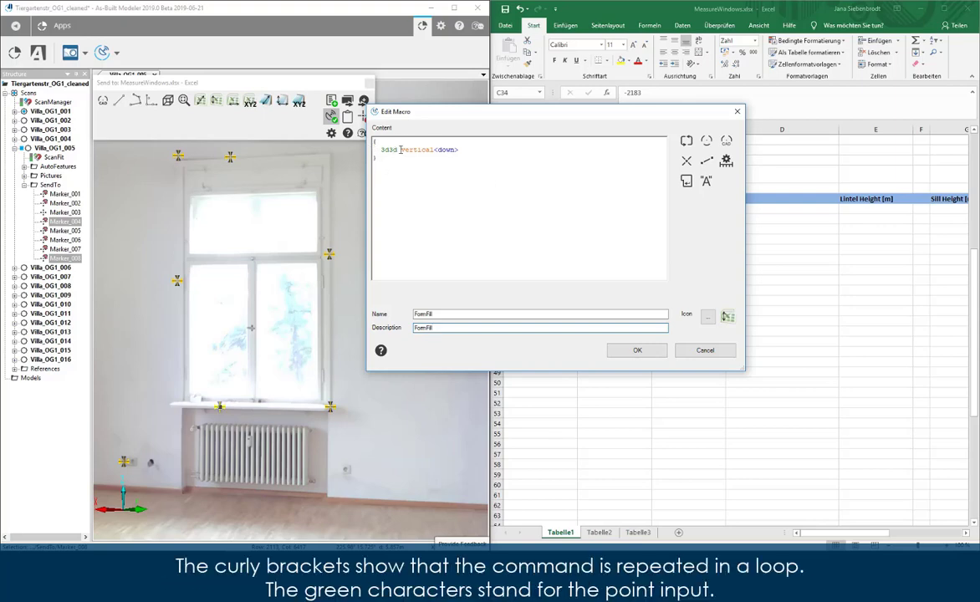
- Insert a horizontal distance and a <right> key input before the vertical distance in the FormFill macro content
{"action": "left_click_drag", "start_coordinate": [516, 115], "coordinate": [259, 102]}
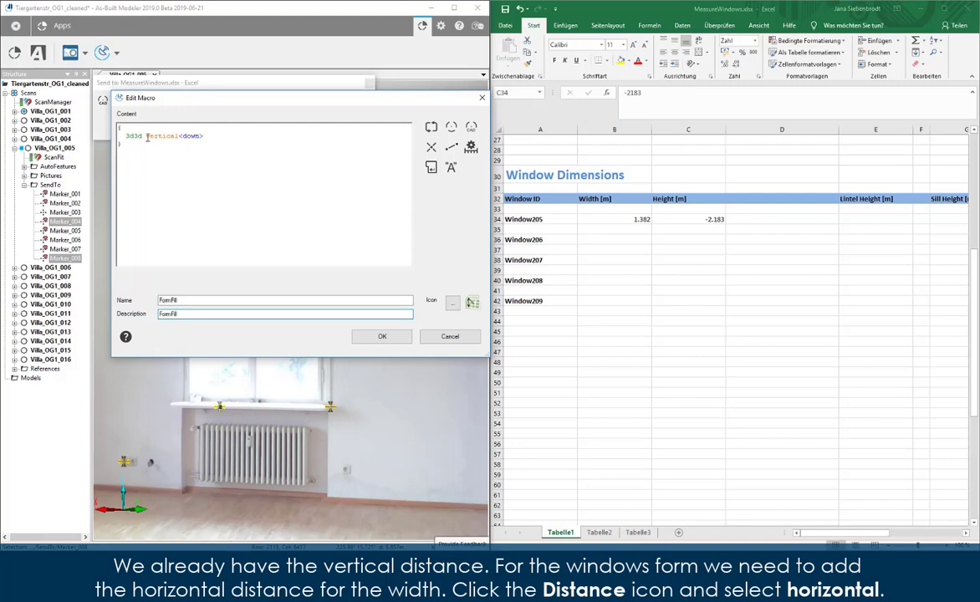
{"action": "left_click", "coordinate": [452, 151]}
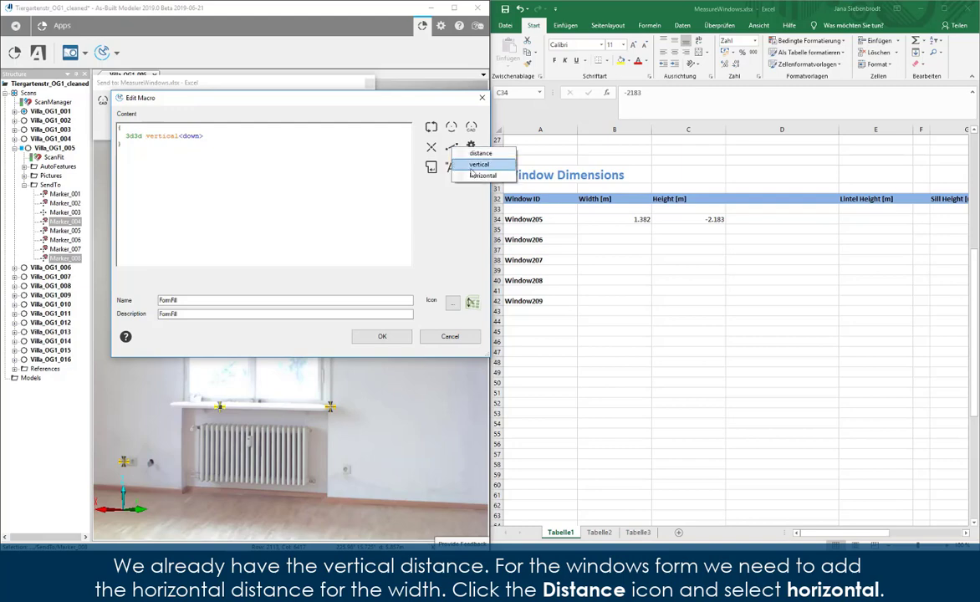
{"action": "left_click", "coordinate": [474, 177]}
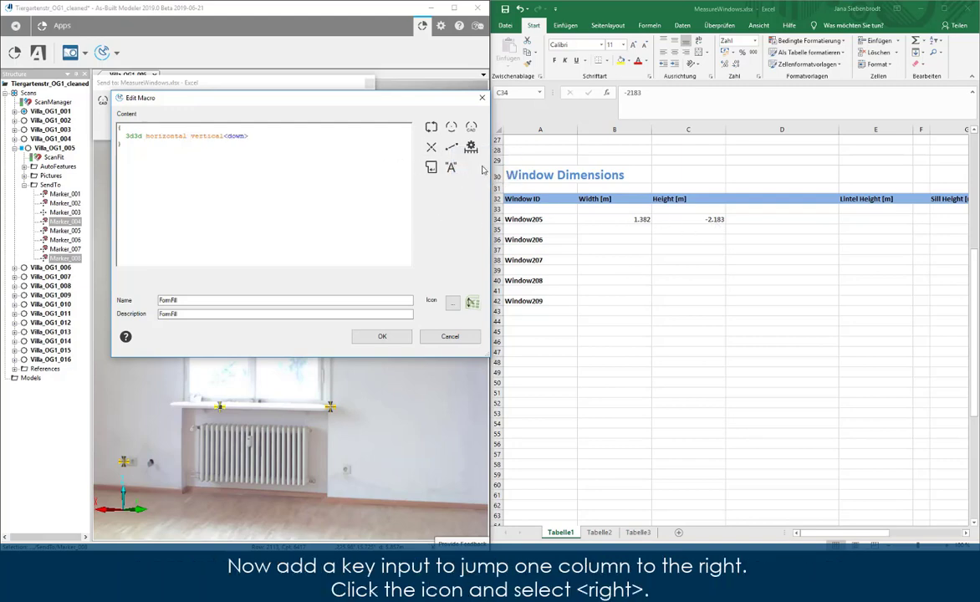
{"action": "left_click", "coordinate": [432, 168]}
{"action": "left_click", "coordinate": [460, 227]}
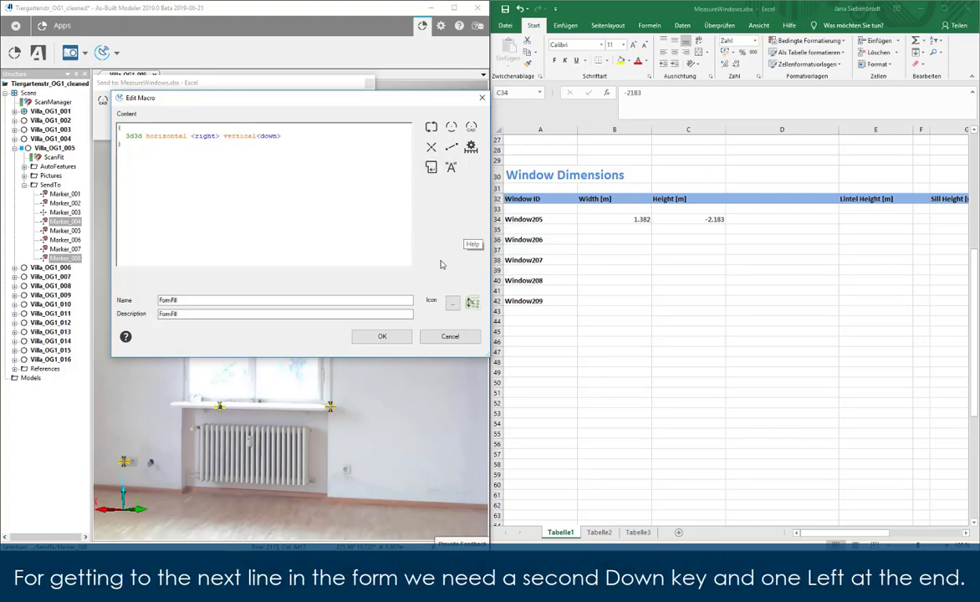
- Remove the space before <right> in the macro content and add a second <down> key input at the end
{"action": "key", "text": "Left"}
{"action": "key", "text": "Left"}
{"action": "key", "text": "Left"}
{"action": "key", "text": "Left"}
{"action": "key", "text": "Left"}
{"action": "key", "text": "Left"}
{"action": "key", "text": "Left"}
{"action": "key", "text": "Left"}
{"action": "key", "text": "BackSpace"}
{"action": "left_click", "coordinate": [432, 168]}
{"action": "left_click", "coordinate": [460, 217]}
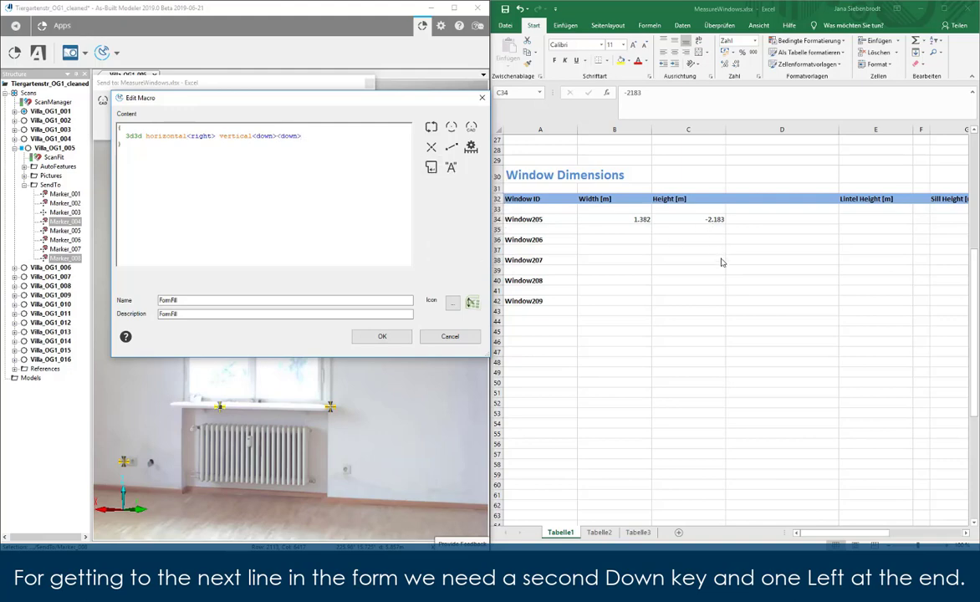
- Select the Window207 Width cell (B38), add a <left> key input at the end of the macro, and save the macro
{"action": "left_click", "coordinate": [635, 261]}
{"action": "left_click", "coordinate": [433, 168]}
{"action": "left_click", "coordinate": [460, 207]}
{"action": "left_click", "coordinate": [380, 336]}
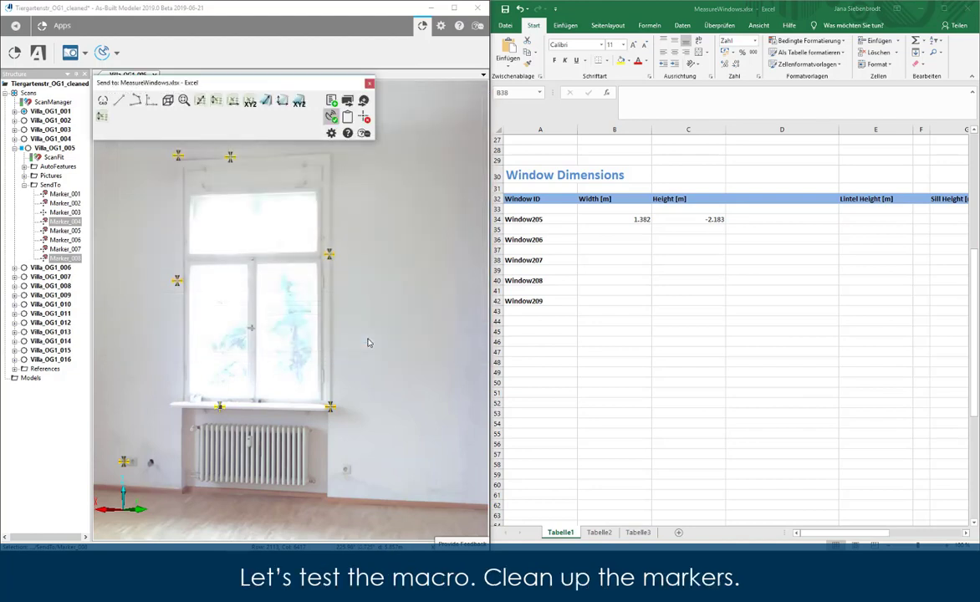
- Delete the markers and send the diagonals of two windows to the Window207 and Window208 rows with the FormFill macro
{"action": "left_click", "coordinate": [365, 121]}
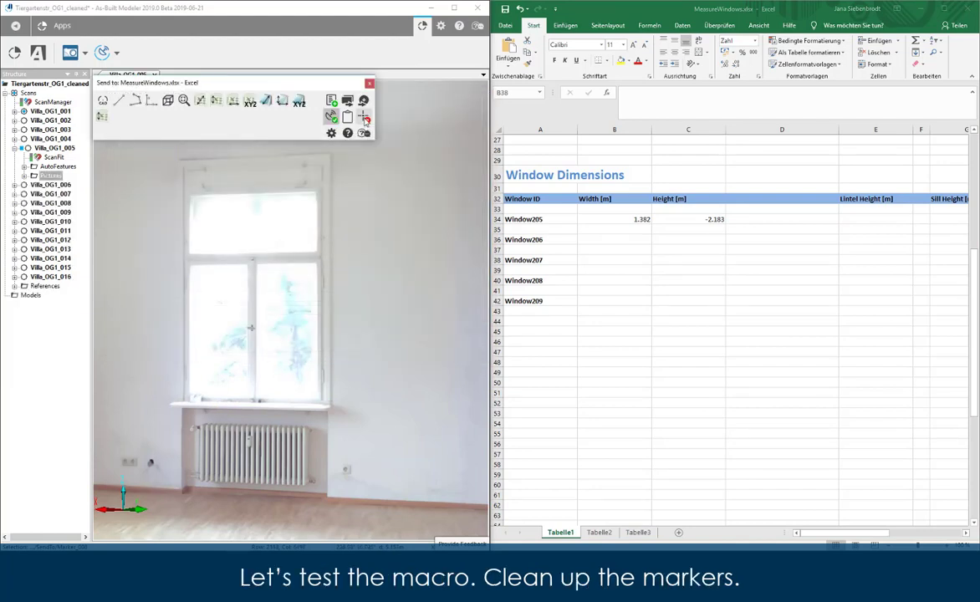
{"action": "left_click", "coordinate": [102, 117]}
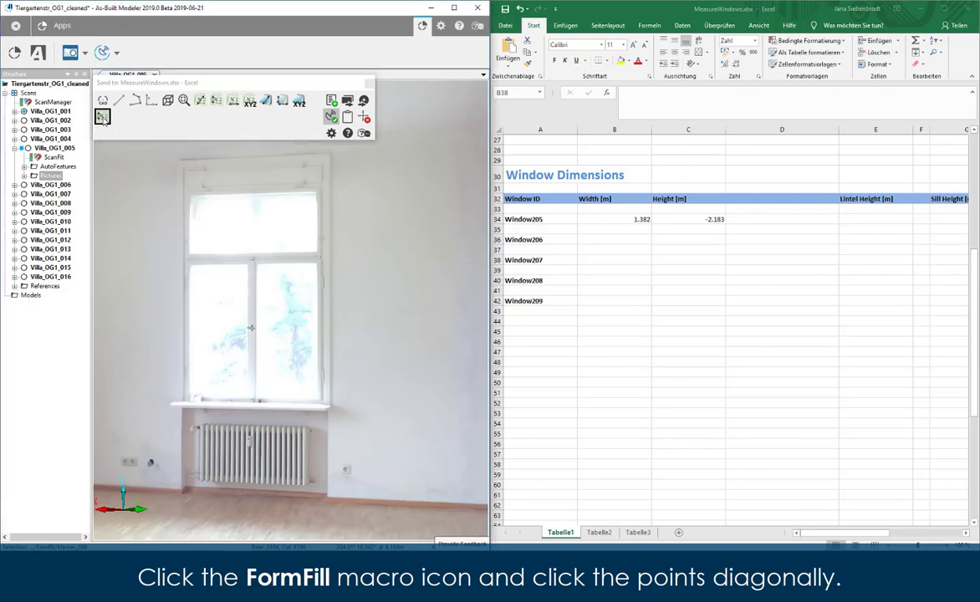
{"action": "left_click", "coordinate": [177, 158]}
{"action": "left_click", "coordinate": [332, 403]}
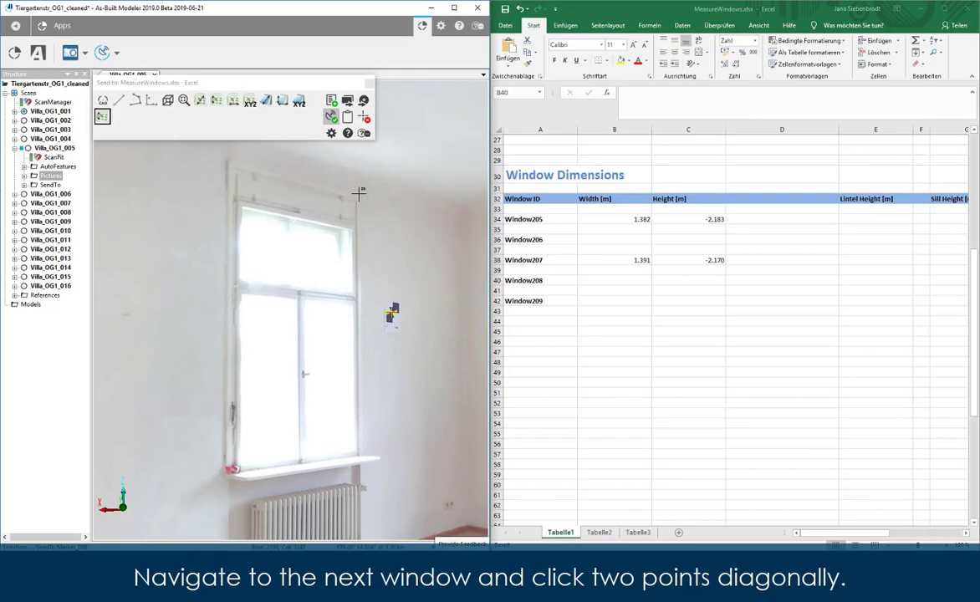
{"action": "left_click", "coordinate": [360, 194]}
{"action": "left_click", "coordinate": [228, 471]}
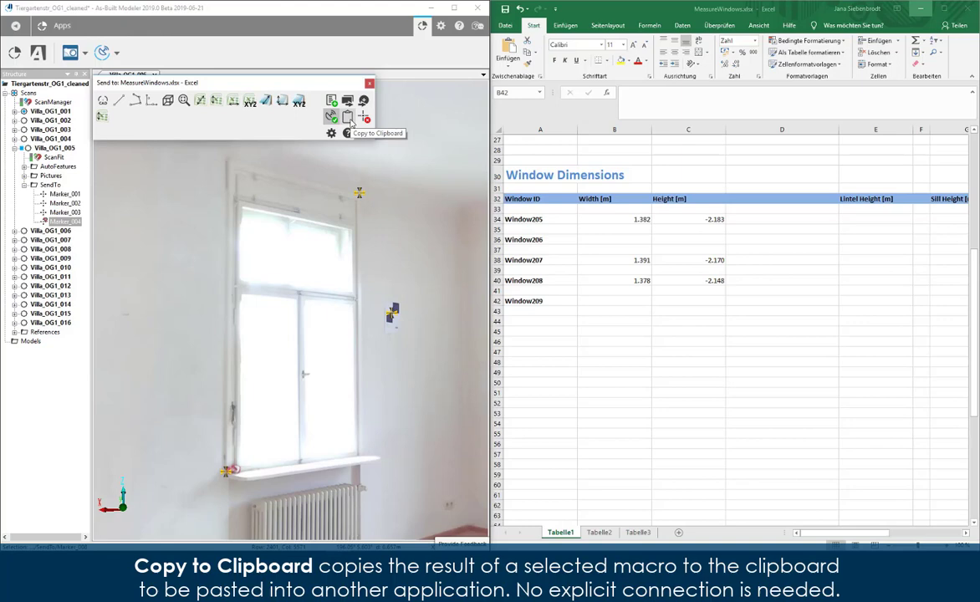
- Set the SendTo target to the clipboard and open the Windows calculator
{"action": "left_click", "coordinate": [348, 117]}
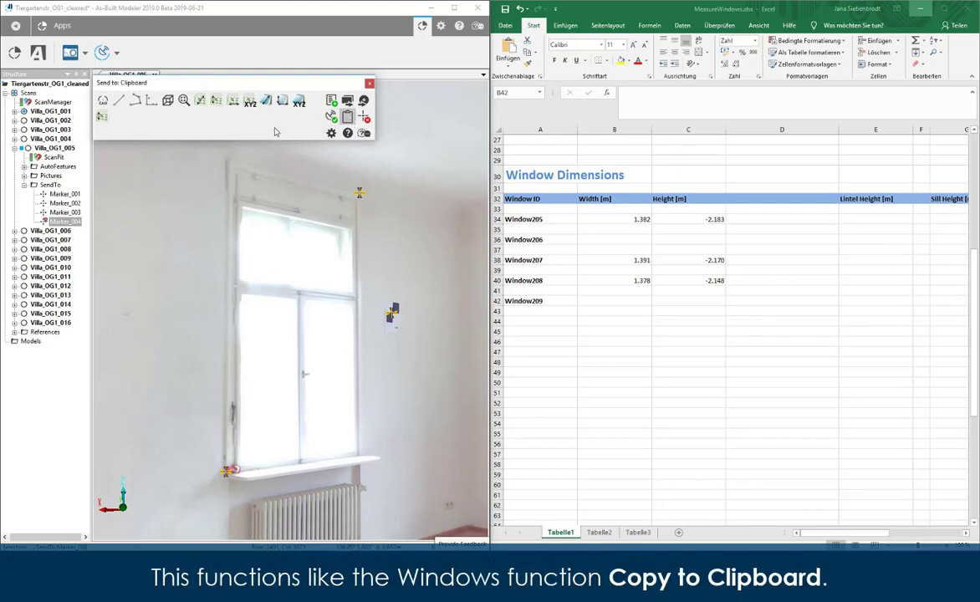
{"action": "left_click", "coordinate": [262, 541]}
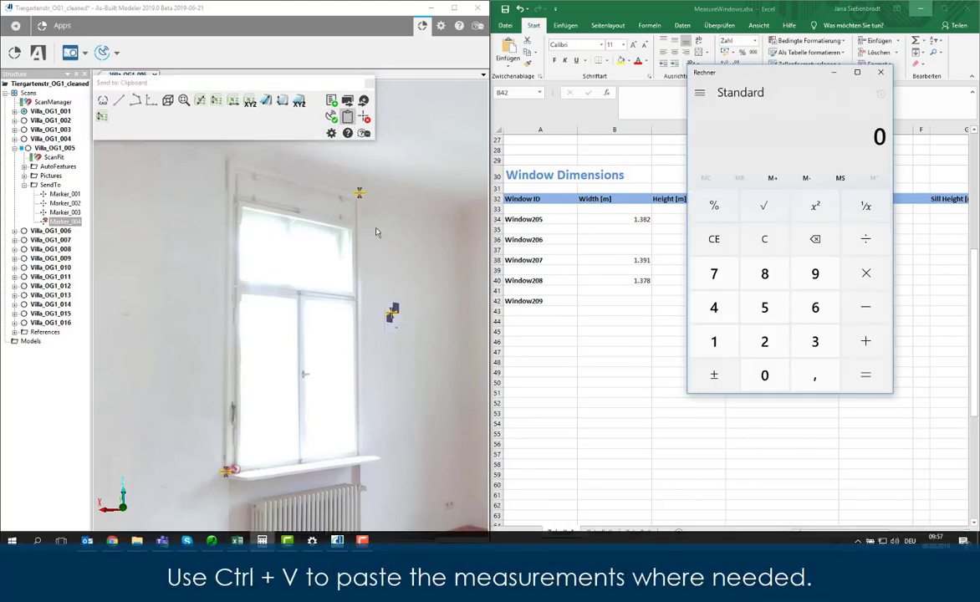
- Copy the distance between two points along the wall, ending at the room's floor corner, to the clipboard and paste it into the calculator
{"action": "left_click", "coordinate": [265, 100]}
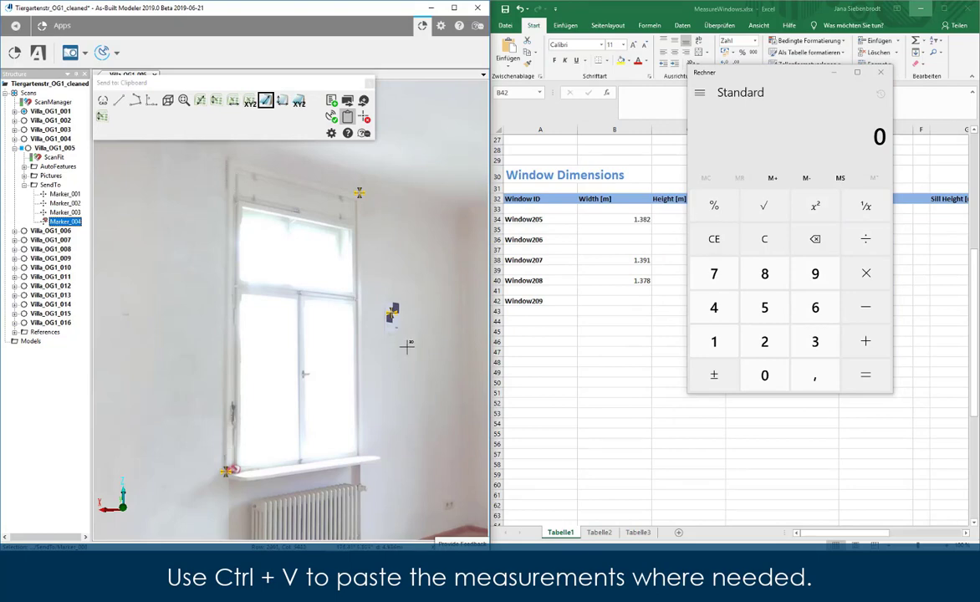
{"action": "middle_click_drag", "start_coordinate": [406, 347], "coordinate": [428, 460]}
{"action": "left_click", "coordinate": [339, 310]}
{"action": "middle_click_drag", "start_coordinate": [227, 385], "coordinate": [183, 386]}
{"action": "middle_click_drag", "start_coordinate": [122, 378], "coordinate": [328, 388]}
{"action": "left_click", "coordinate": [306, 391]}
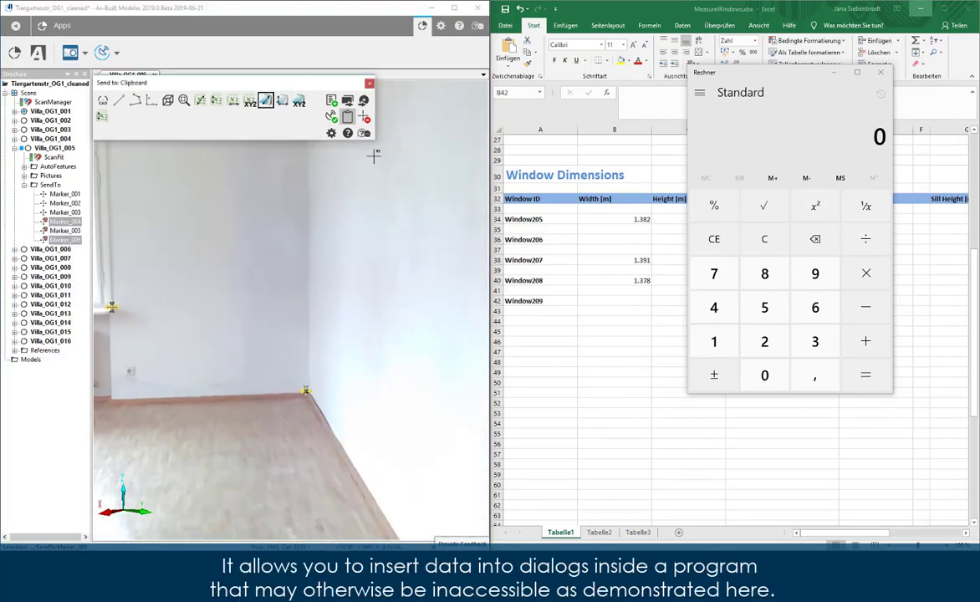
{"action": "left_click", "coordinate": [800, 132]}
{"action": "key", "text": "ctrl+v"}
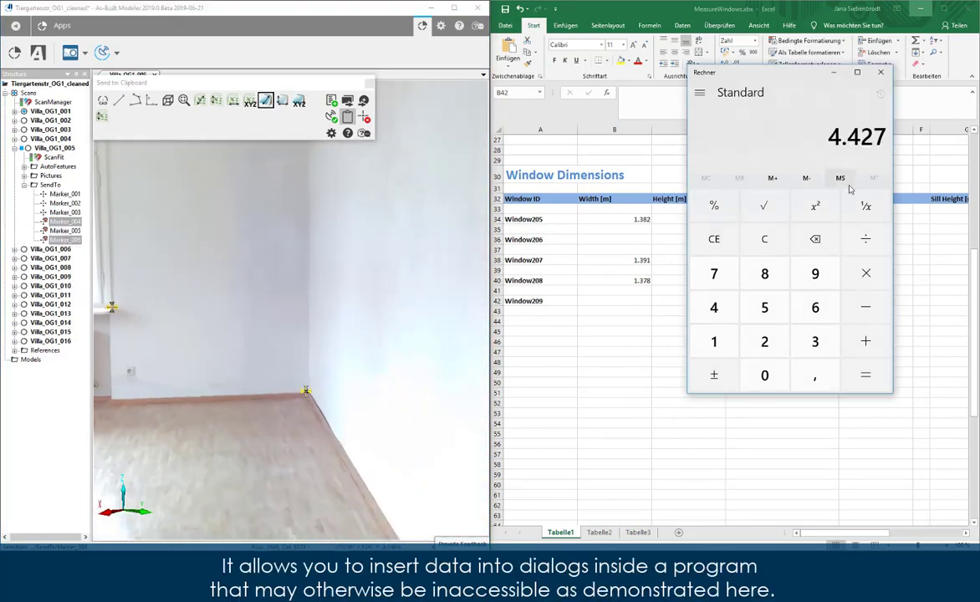
- Add the adjoining wall's length from the floor corner to the dark door frame in the calculator and compute the sum
{"action": "left_click", "coordinate": [866, 341]}
{"action": "left_click", "coordinate": [307, 391]}
{"action": "middle_click_drag", "start_coordinate": [122, 335], "coordinate": [280, 410]}
{"action": "left_click", "coordinate": [359, 470]}
{"action": "left_click", "coordinate": [867, 118]}
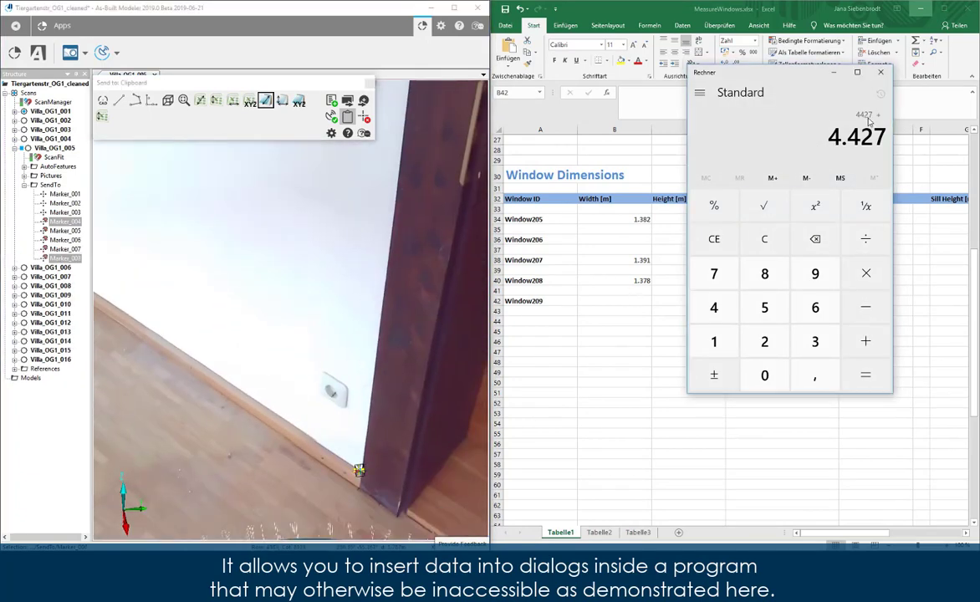
{"action": "key", "text": "ctrl+v"}
{"action": "left_click", "coordinate": [859, 374]}
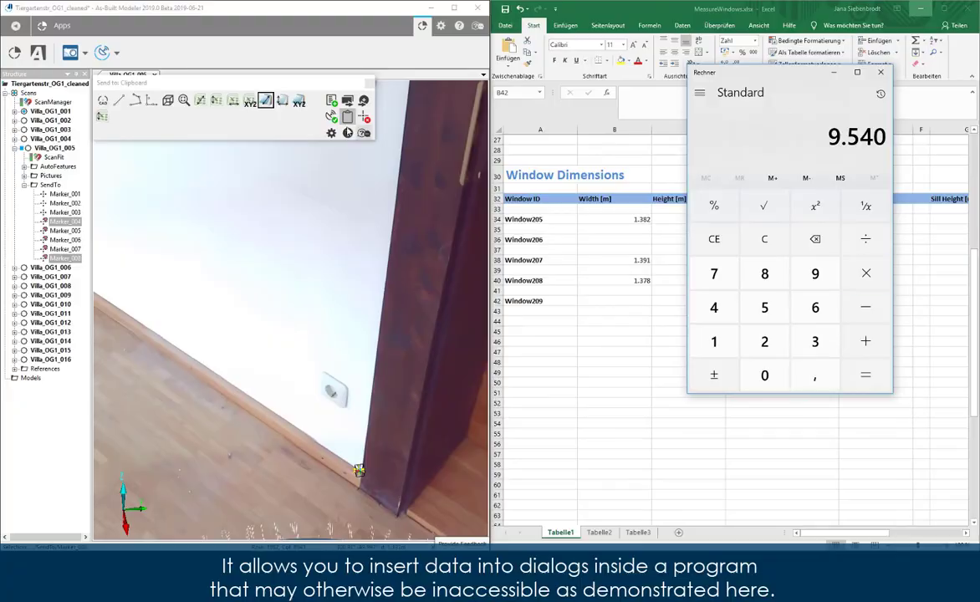